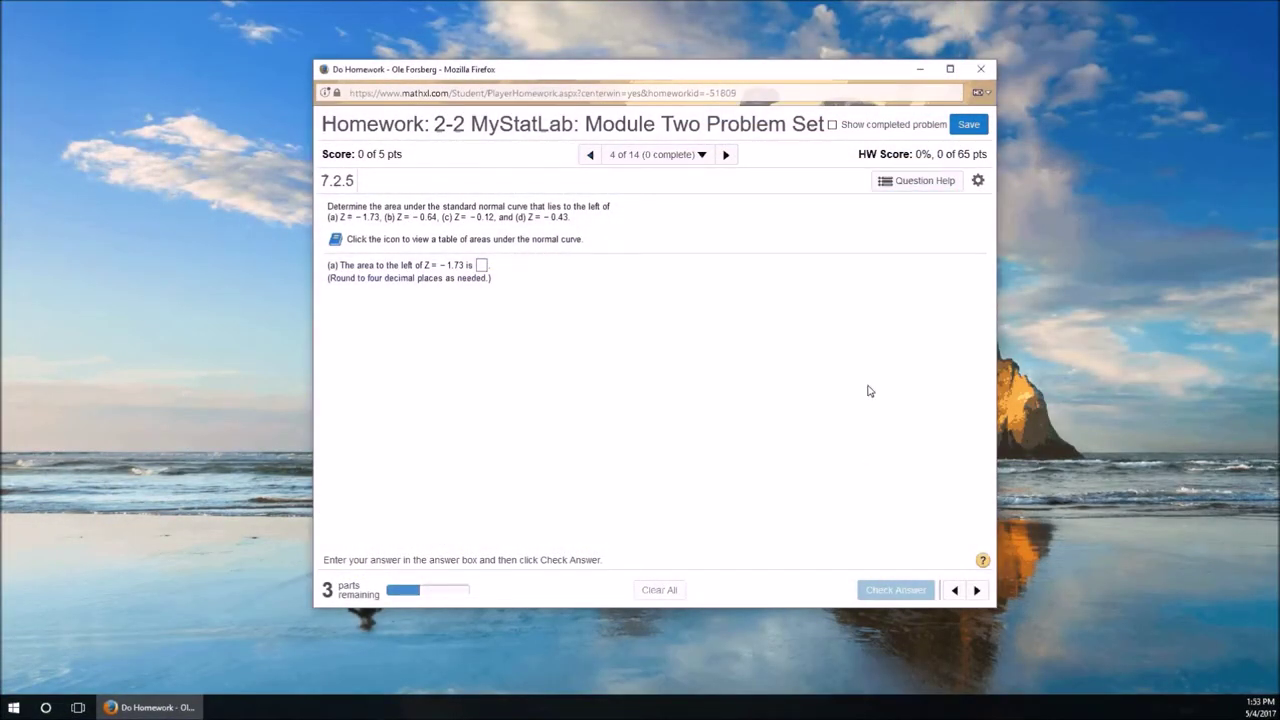
Step: Launch a new StatCrunch session from the question's help resources
click(920, 186)
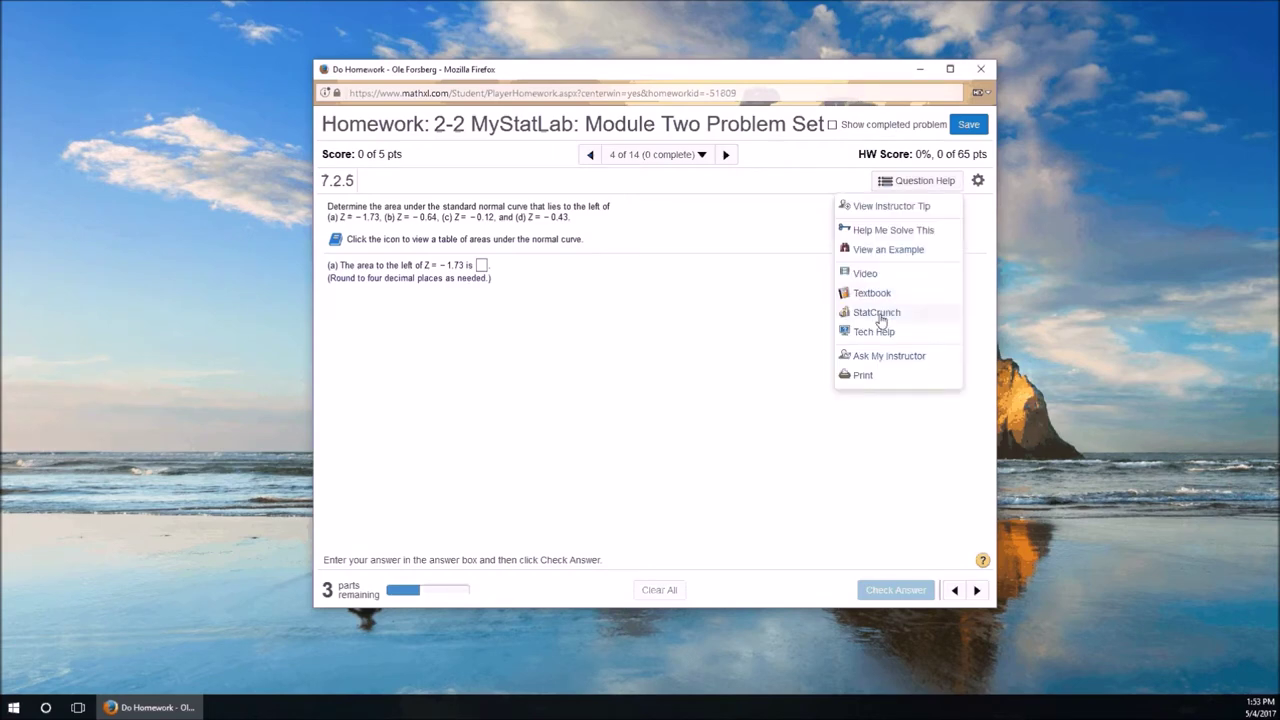
click(878, 314)
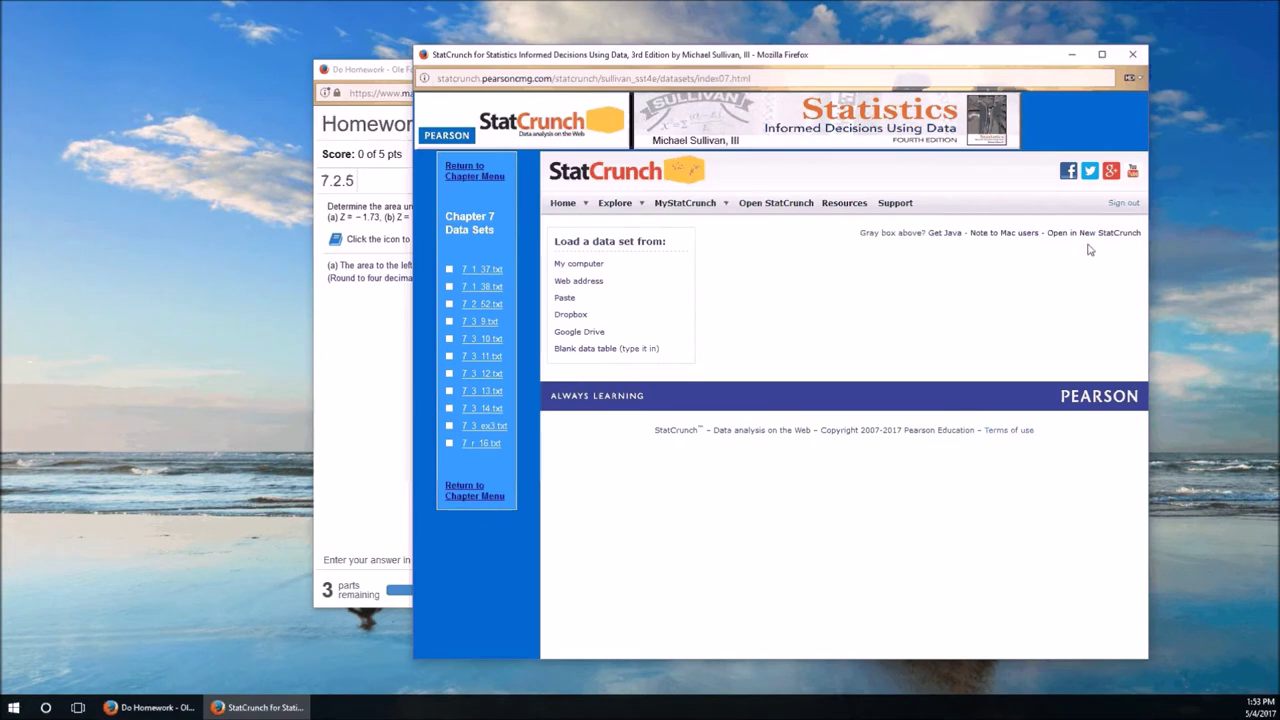
click(1108, 234)
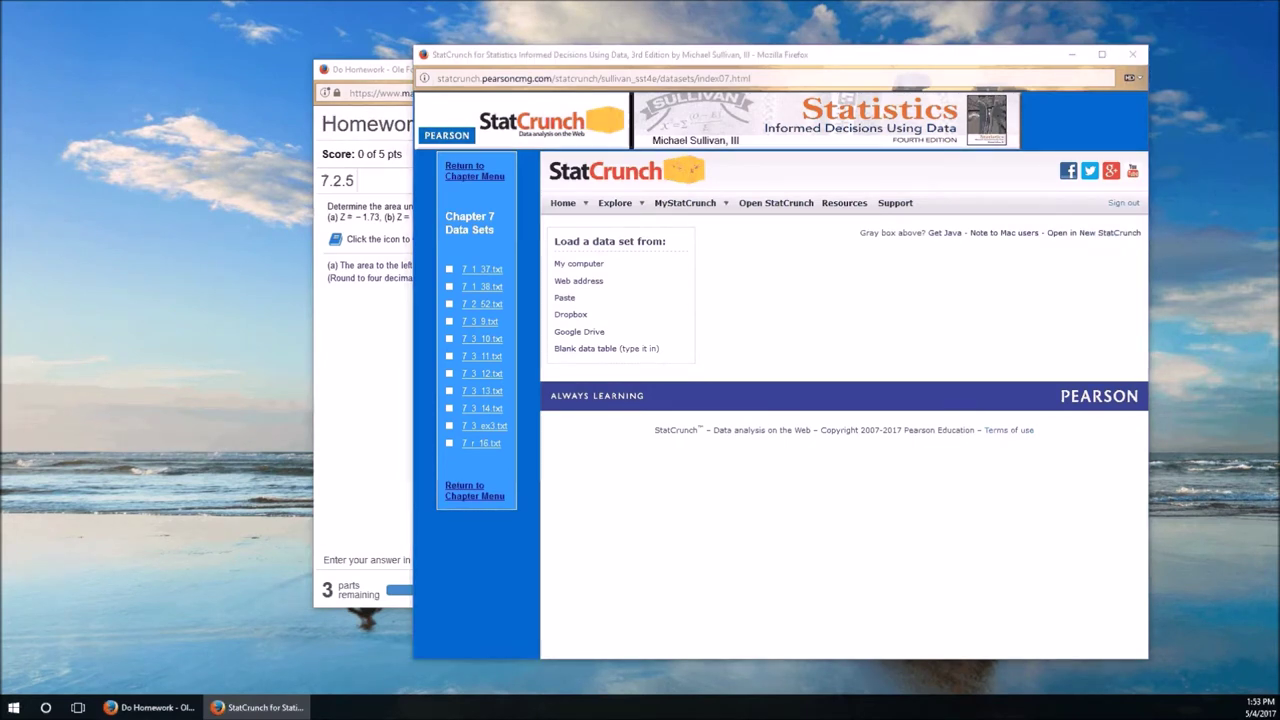
Step: Arrange the StatCrunch and homework windows so both are visible side by side
click(575, 96)
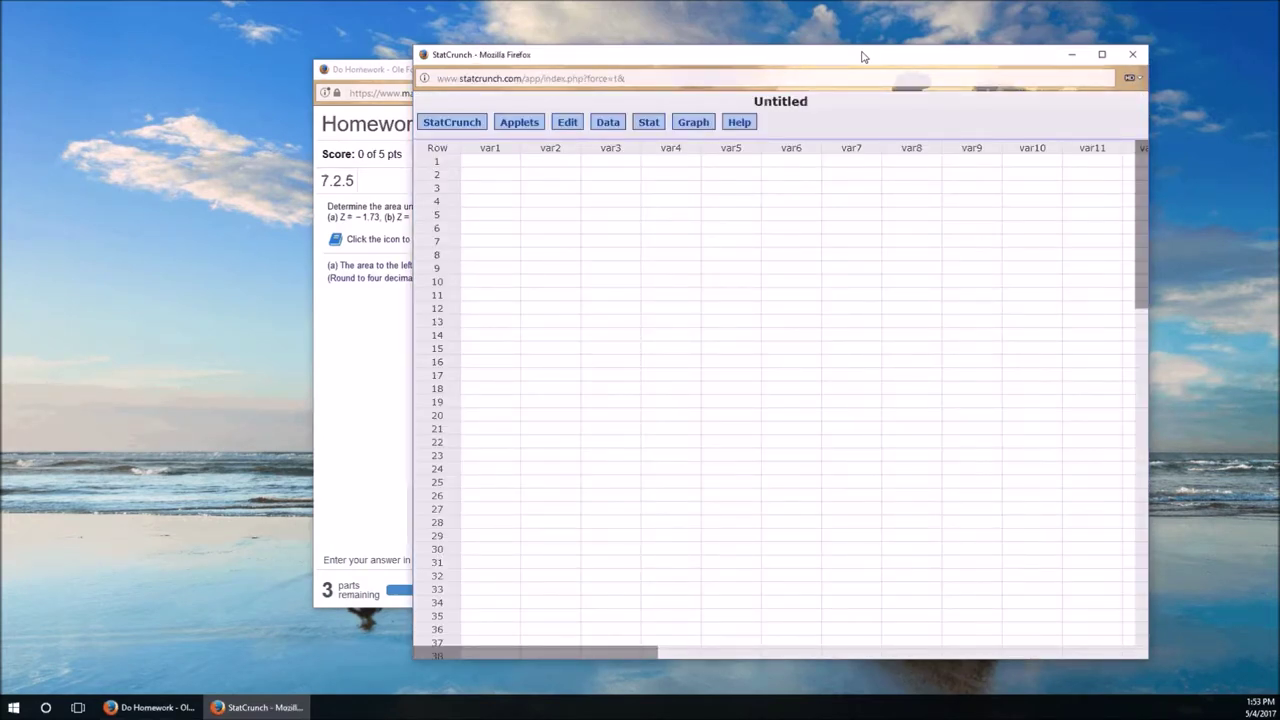
drag(863, 54, 977, 41)
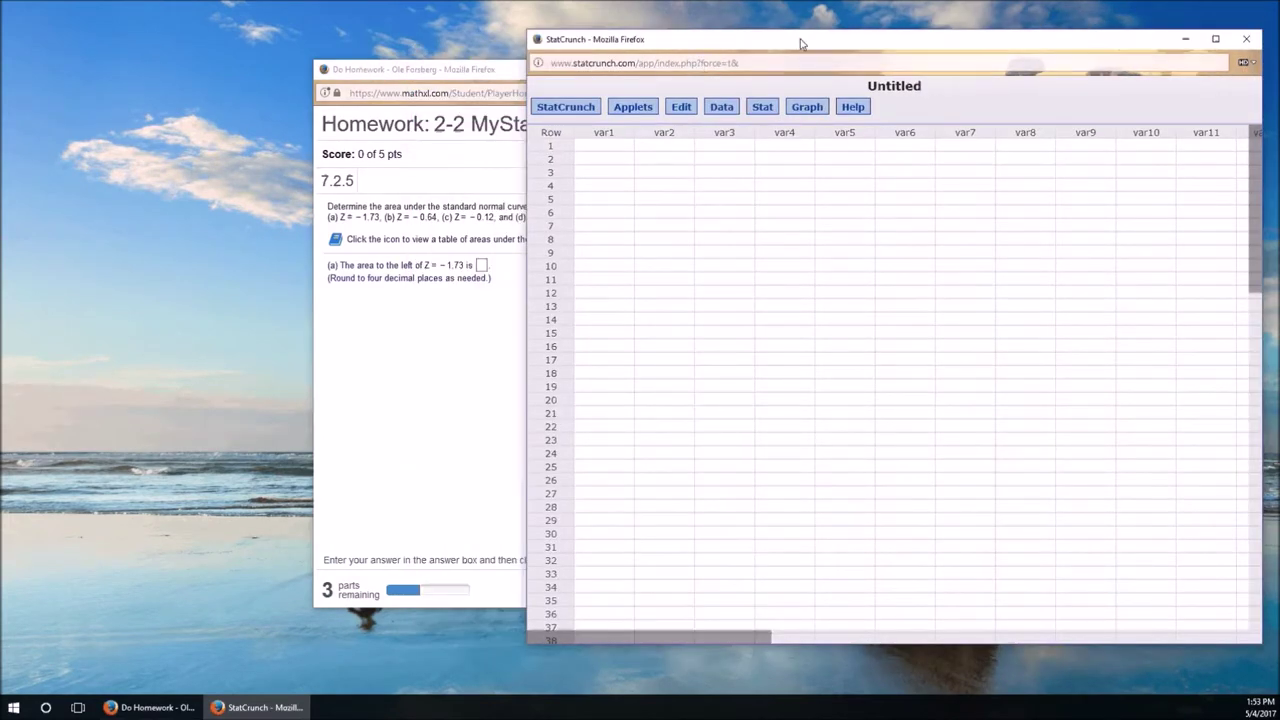
drag(803, 40, 820, 65)
drag(493, 74, 238, 81)
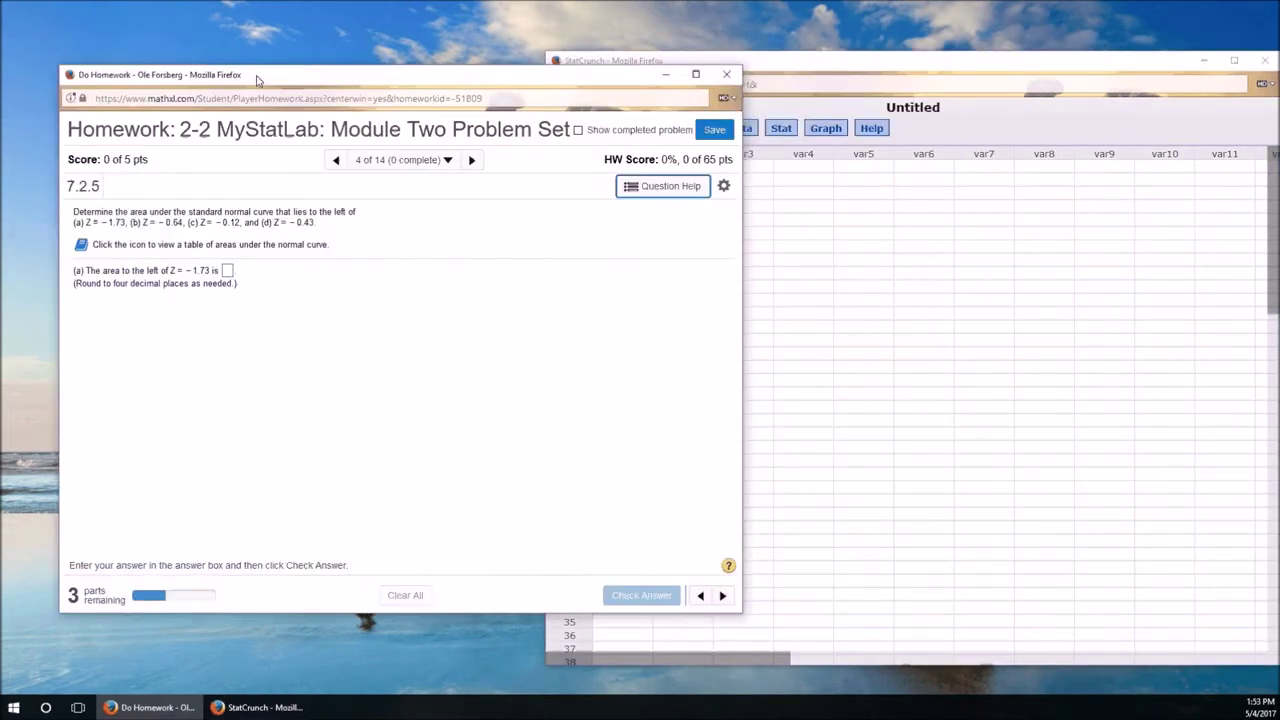
Step: Open StatCrunch's Normal calculator with its default mean 0 and standard deviation 1
click(1023, 98)
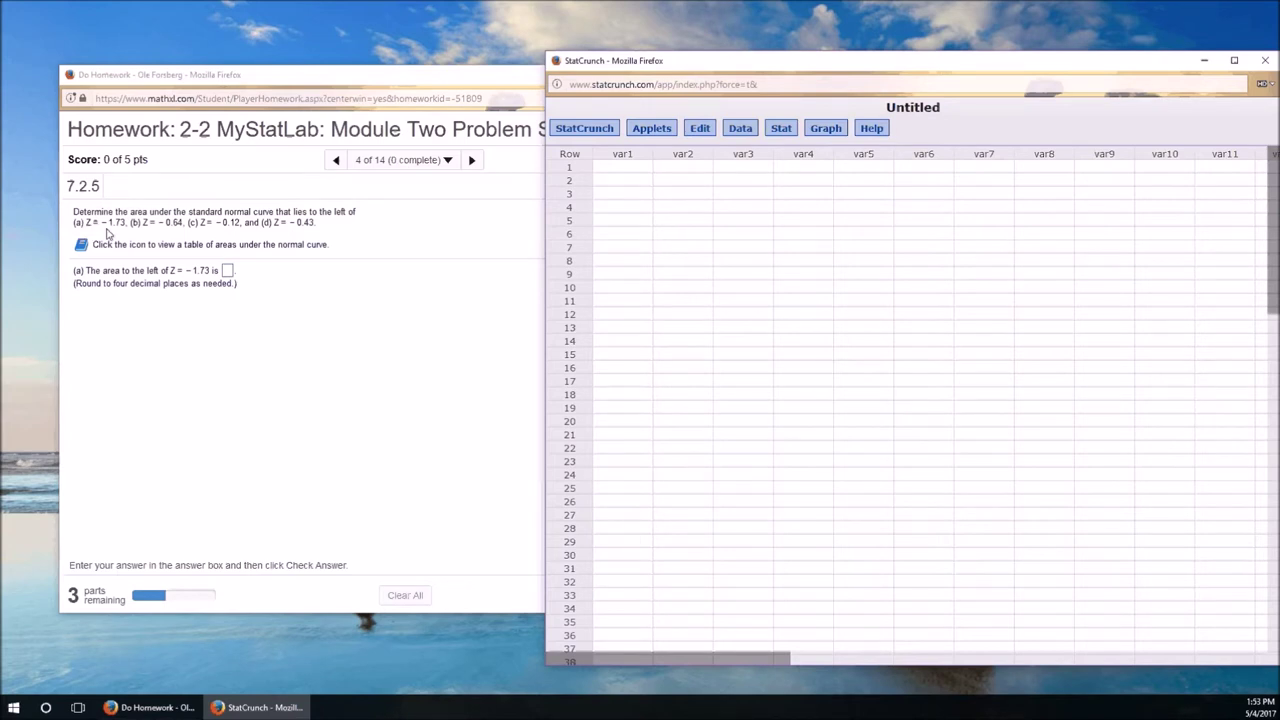
click(781, 129)
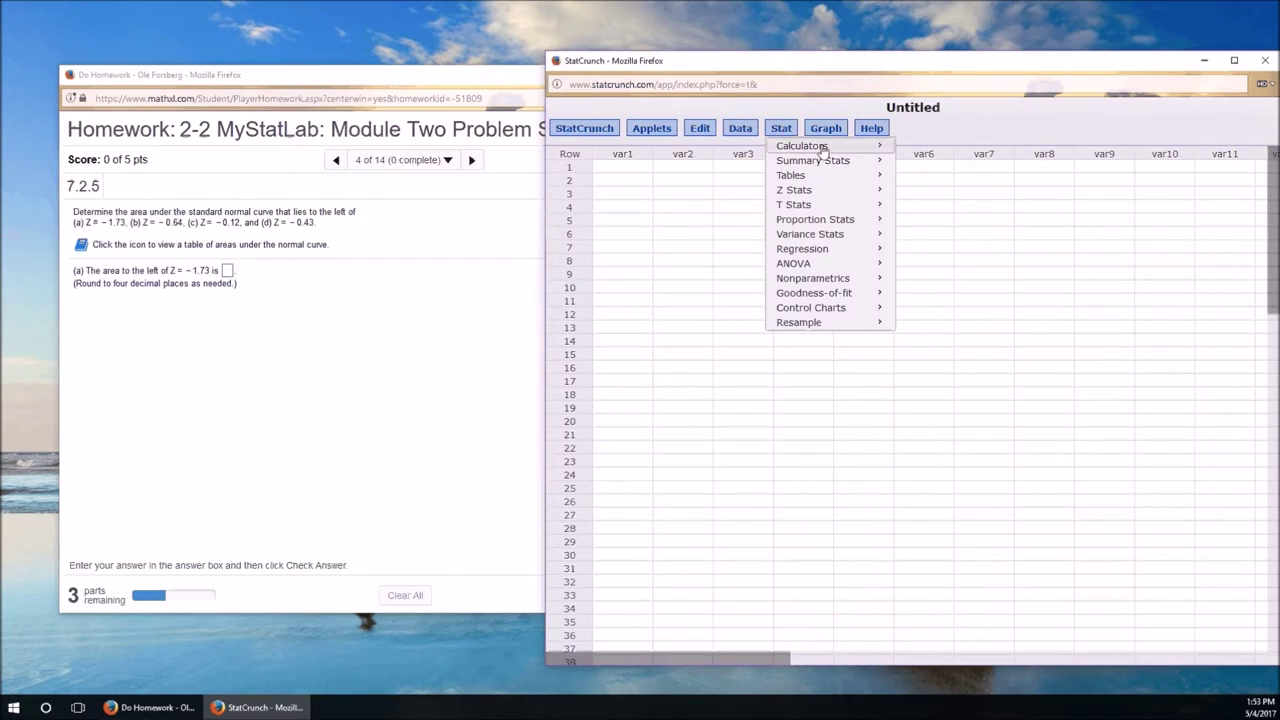
mouse_move(822, 146)
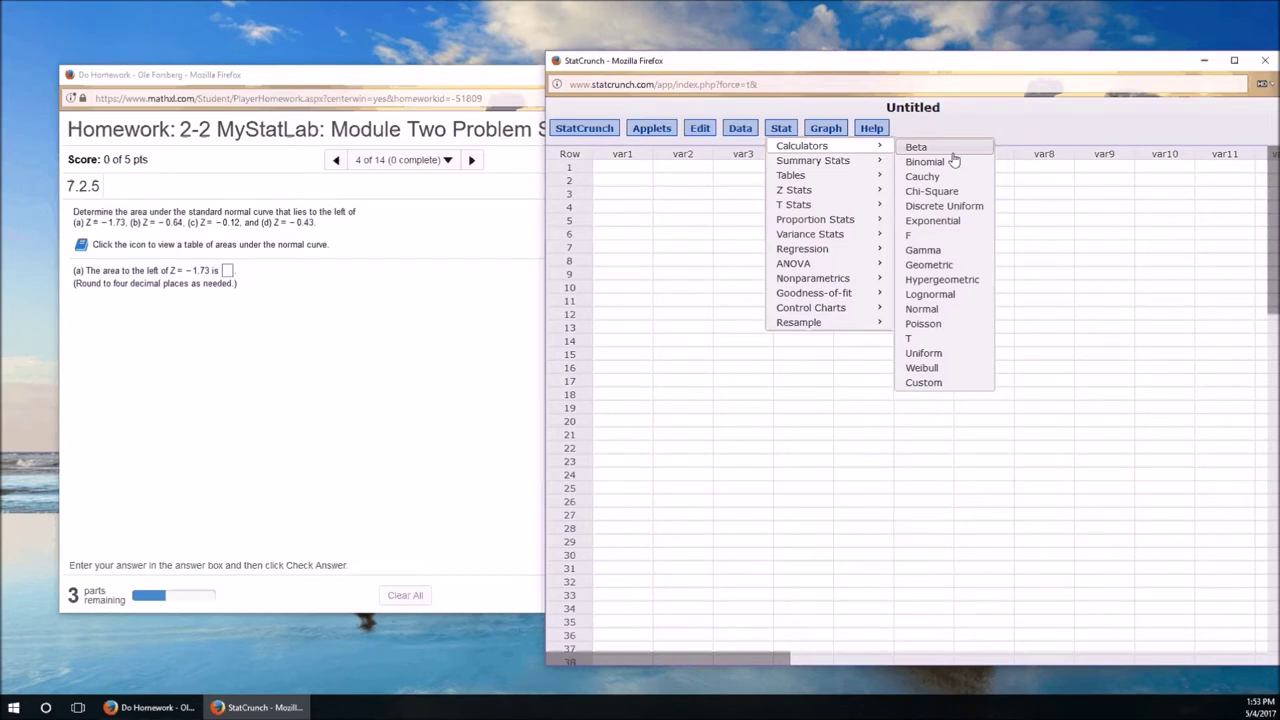
click(922, 309)
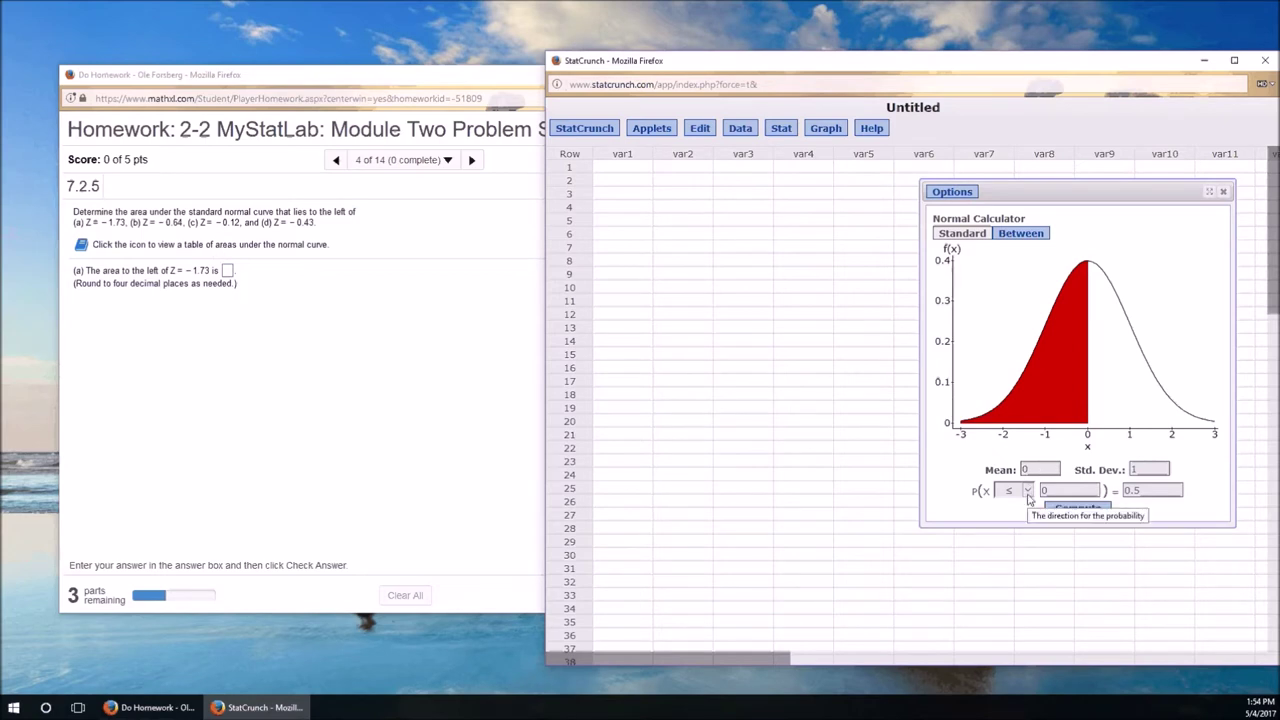
Step: Compute the area left of -1.73, giving P(X ≤ -1.73) = 0.04181514
key(Tab)
text(-1)
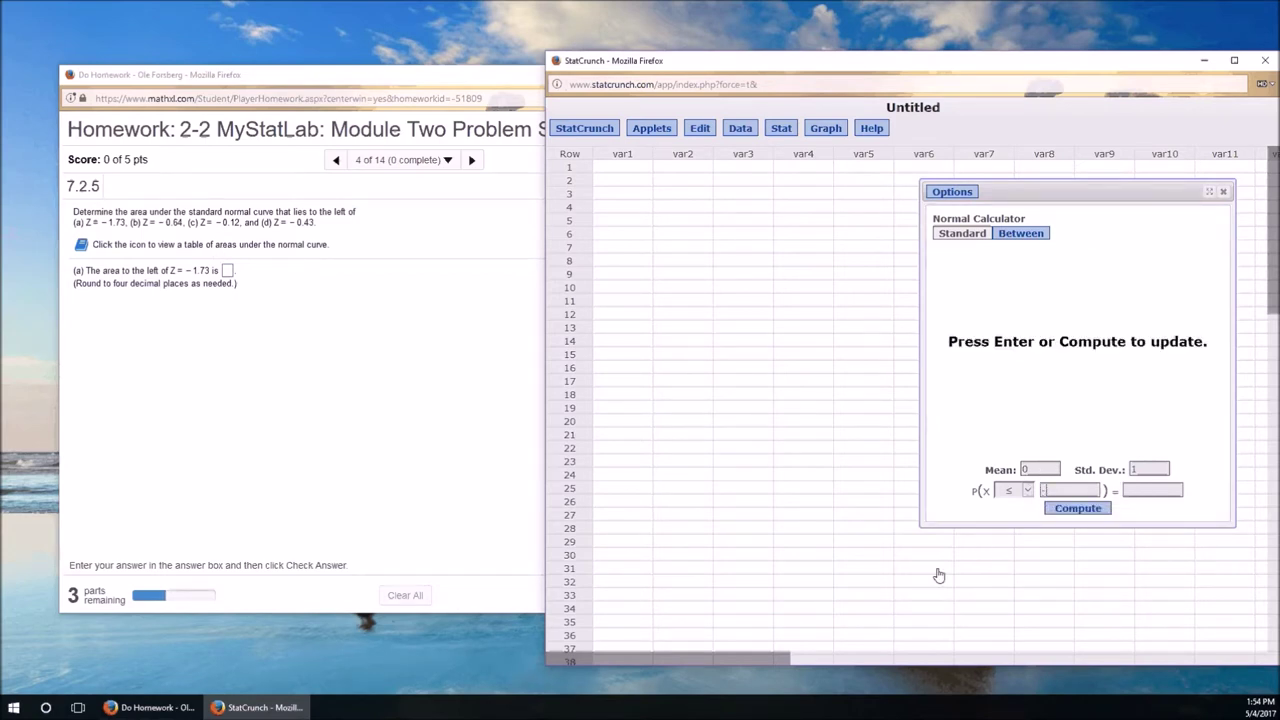
text(.73)
click(1068, 508)
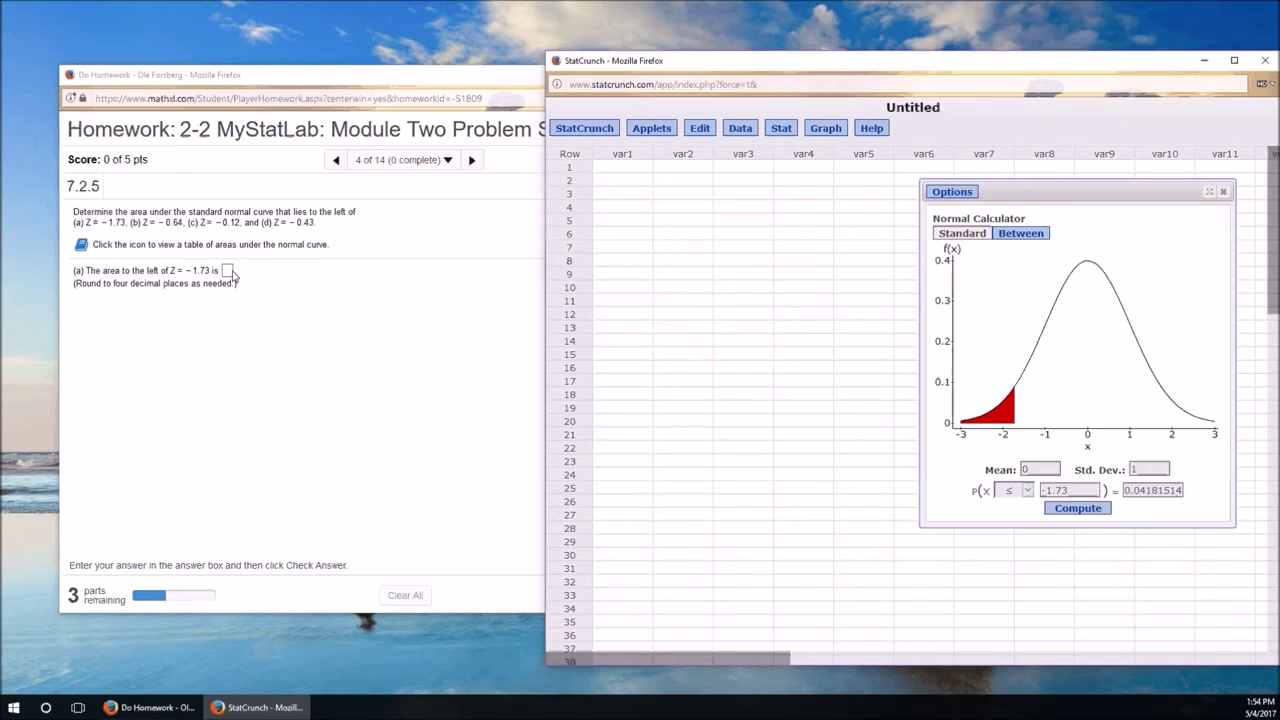
click(228, 271)
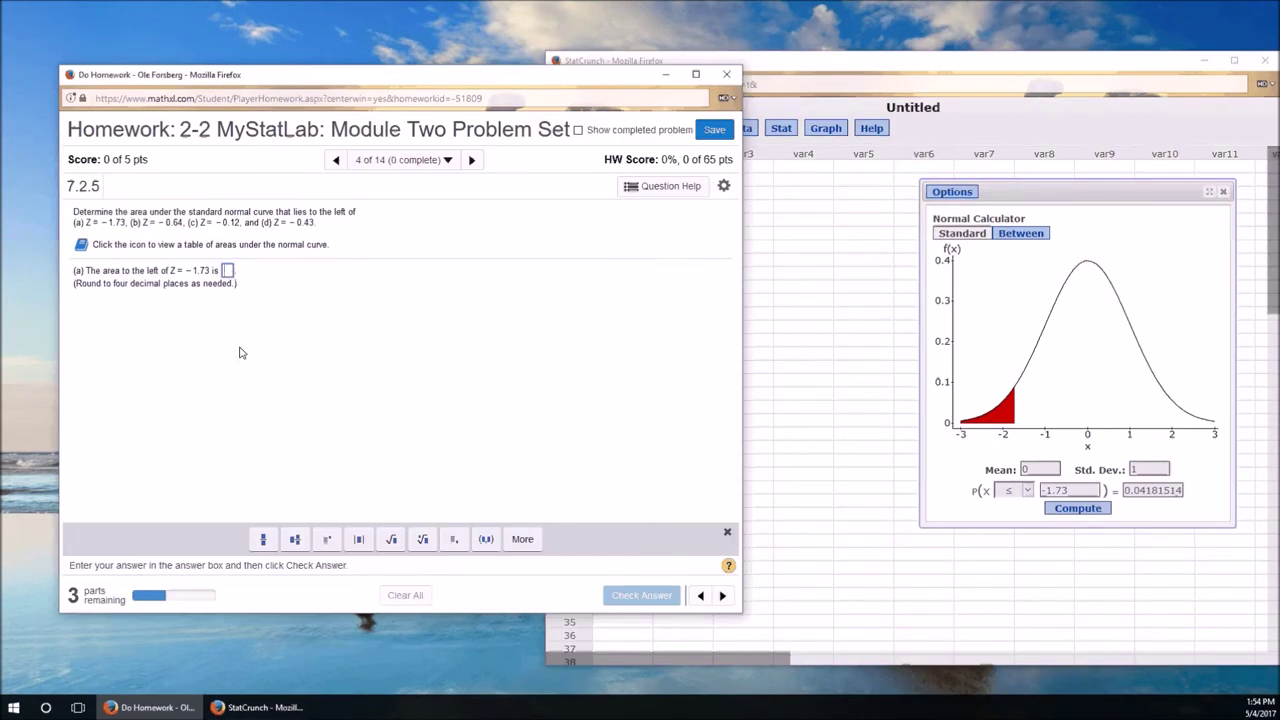
Step: Enter 0.0418 as the part (a) answer and check it
text(0.04)
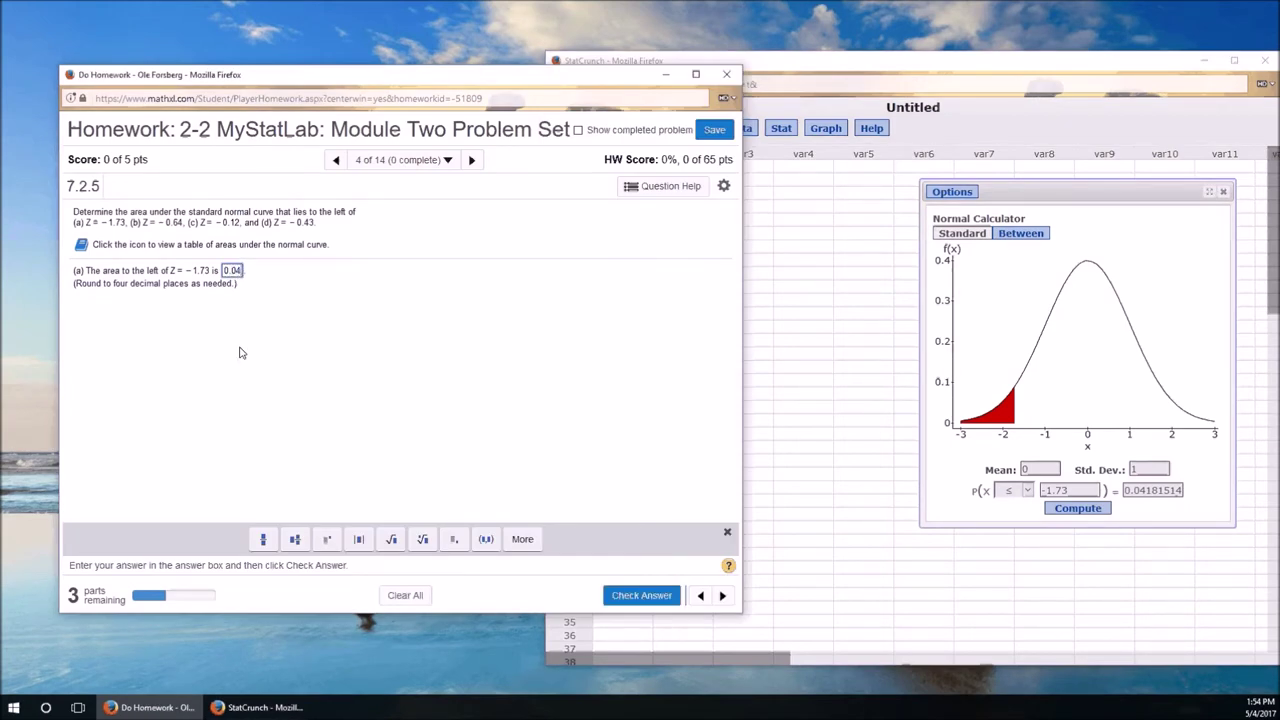
text(18)
click(642, 595)
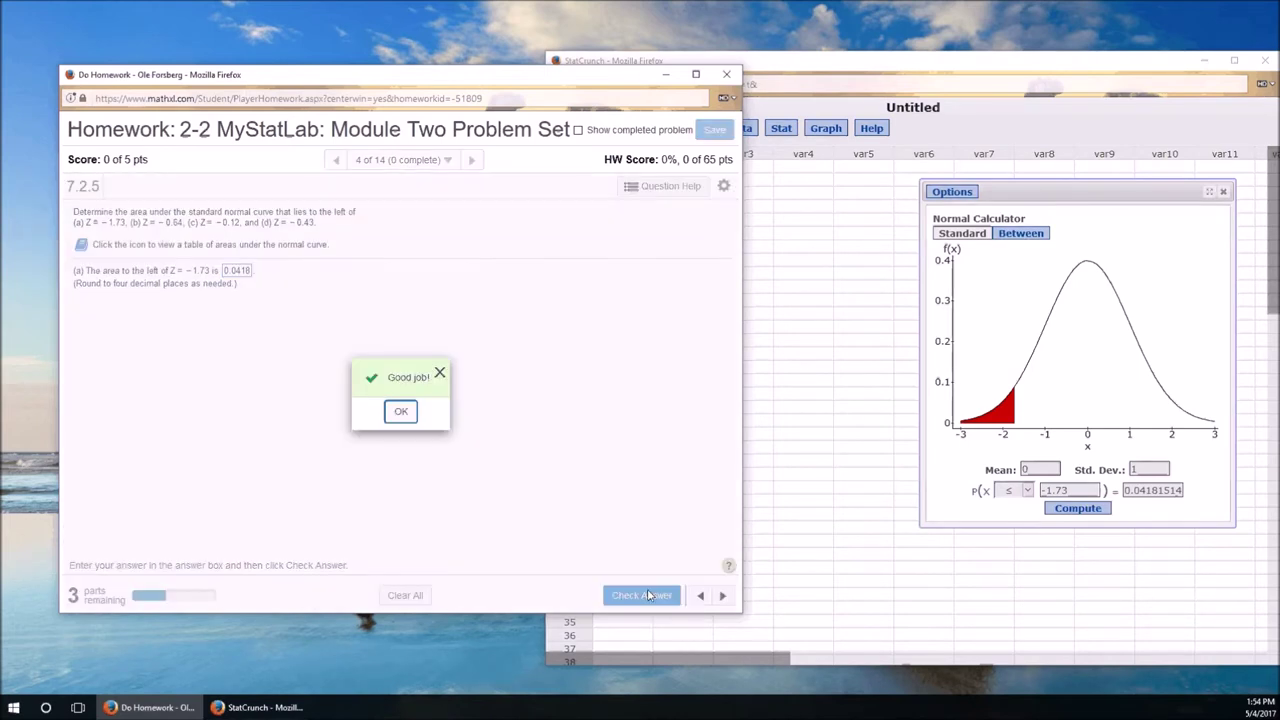
click(399, 414)
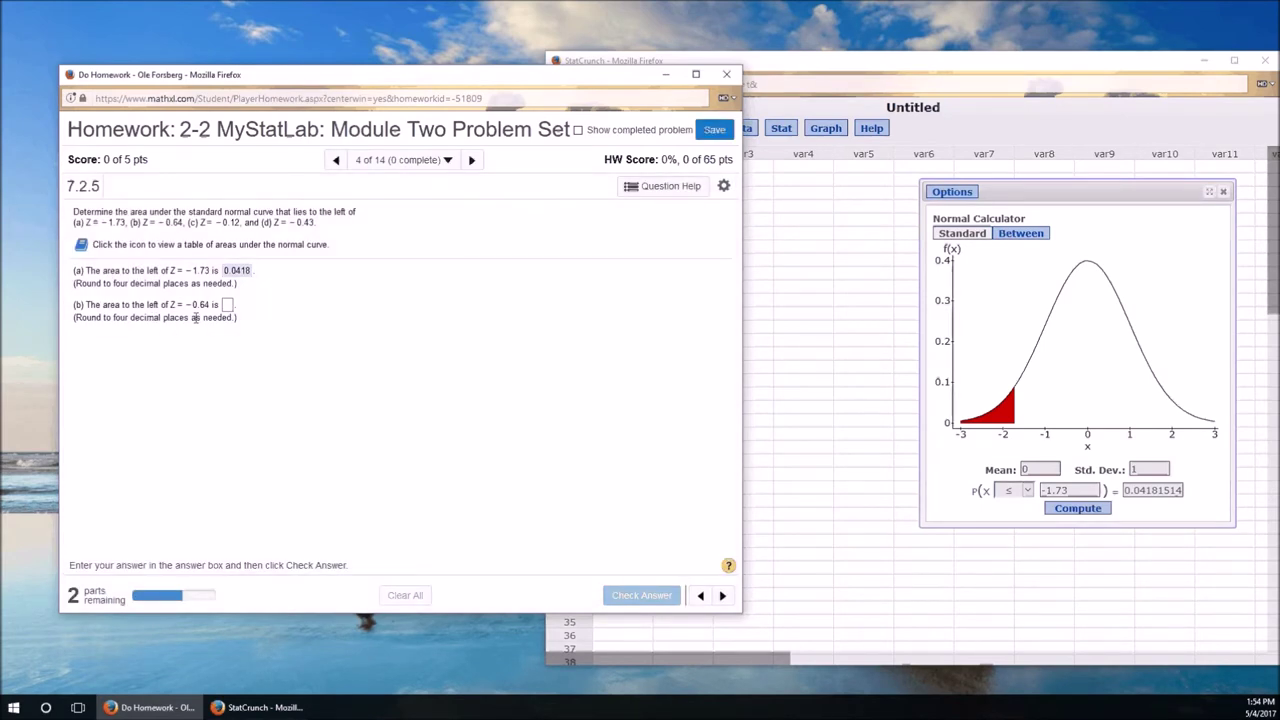
Step: Recompute the calculator with X = -0.64, giving P(X ≤ -0.64) = 0.2610863
click(947, 566)
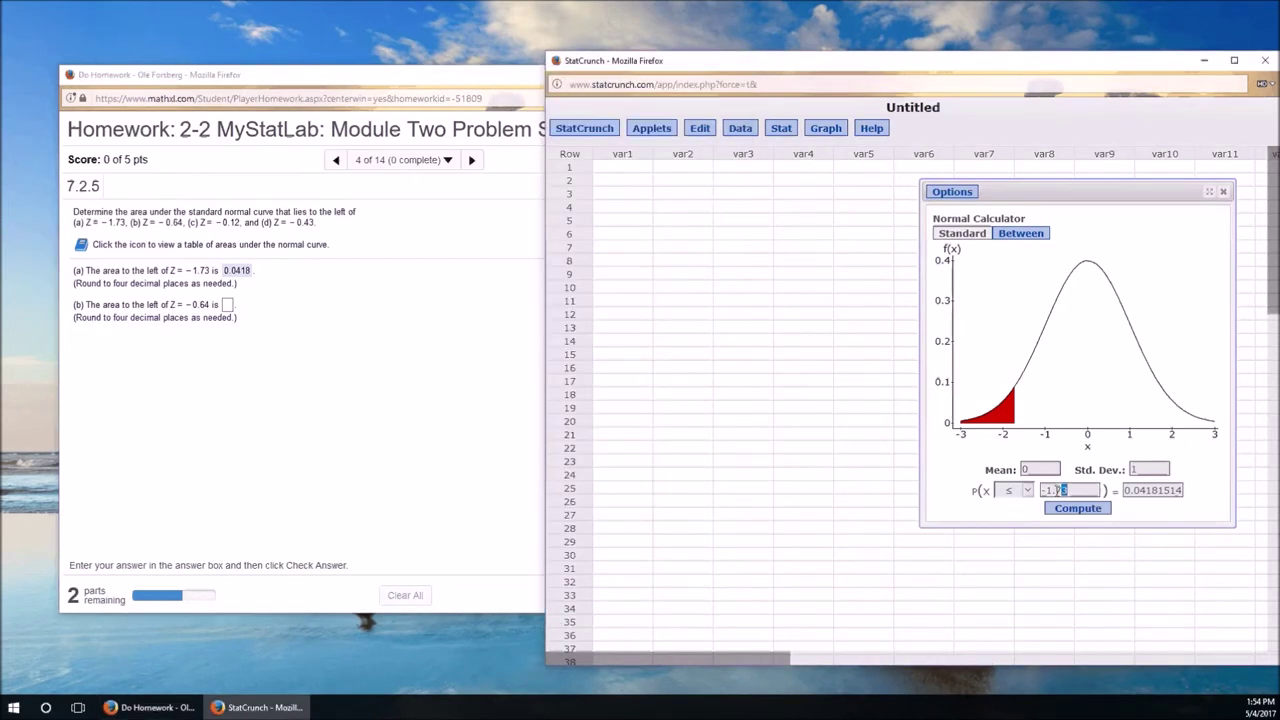
text(-0.6)
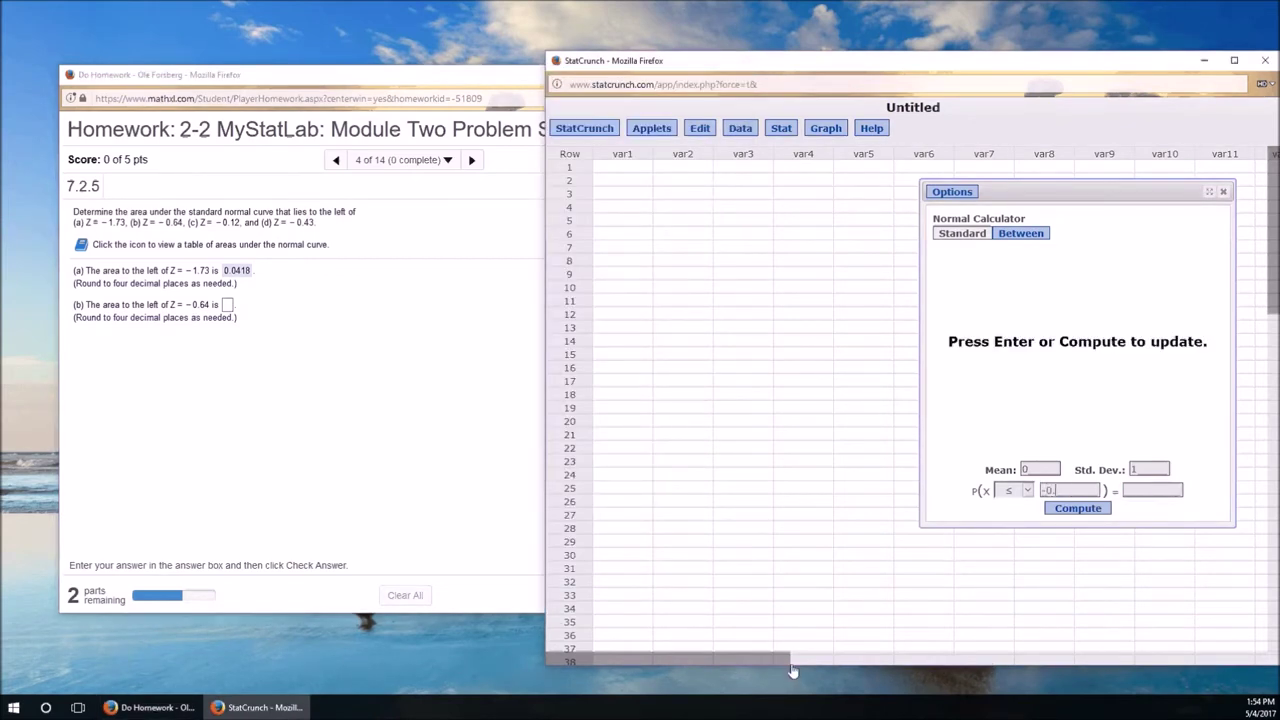
text(4)
click(1078, 508)
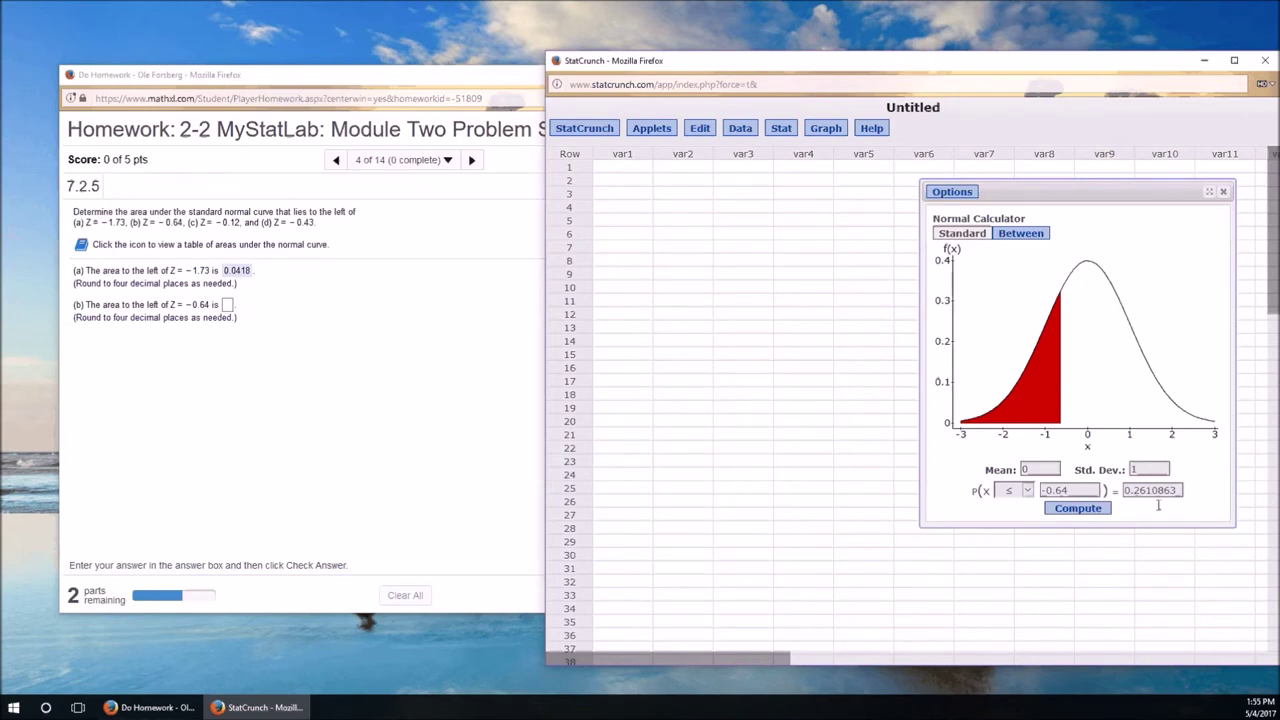
Step: Enter 0.2611 as the part (b) answer and check it
click(271, 366)
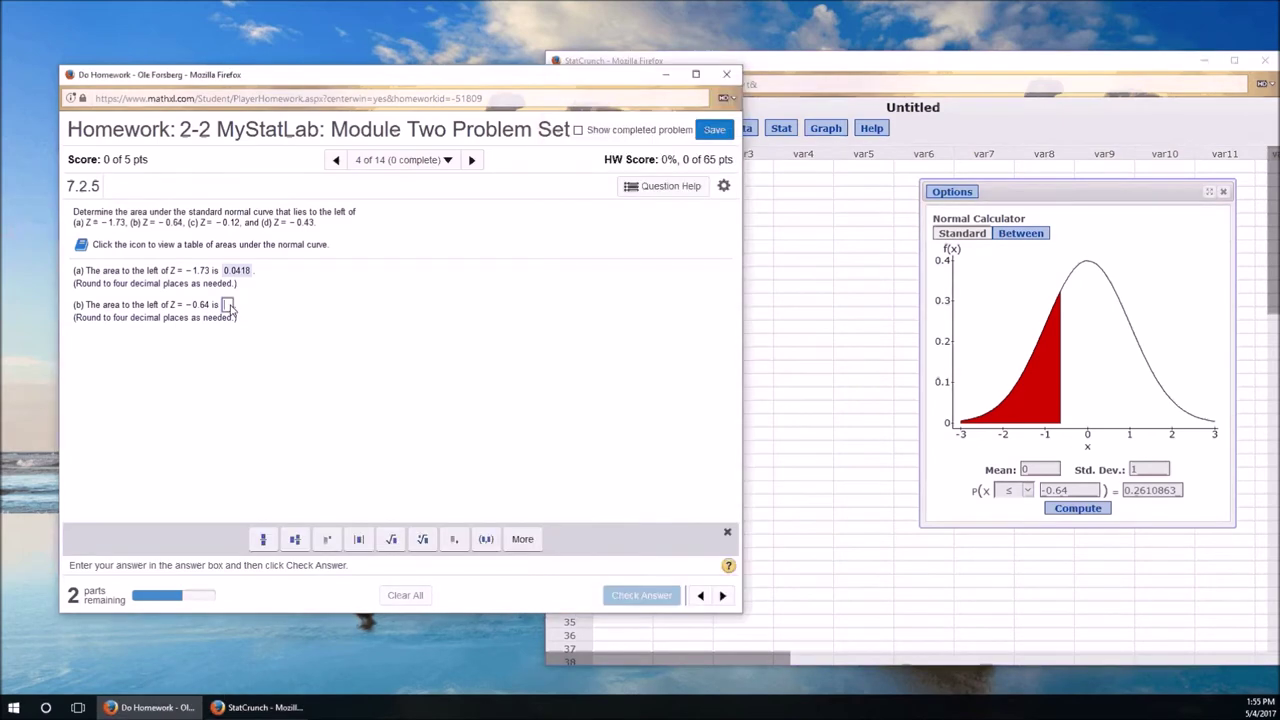
click(229, 307)
text(0.2611)
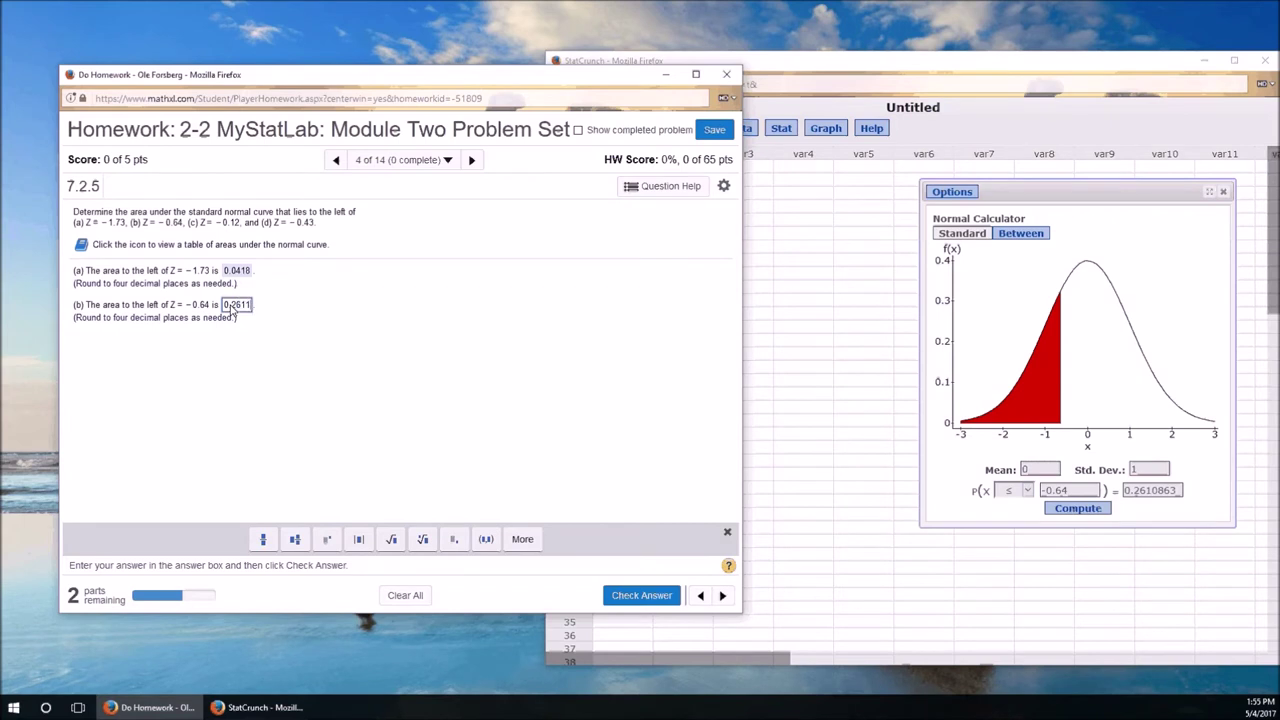
click(618, 595)
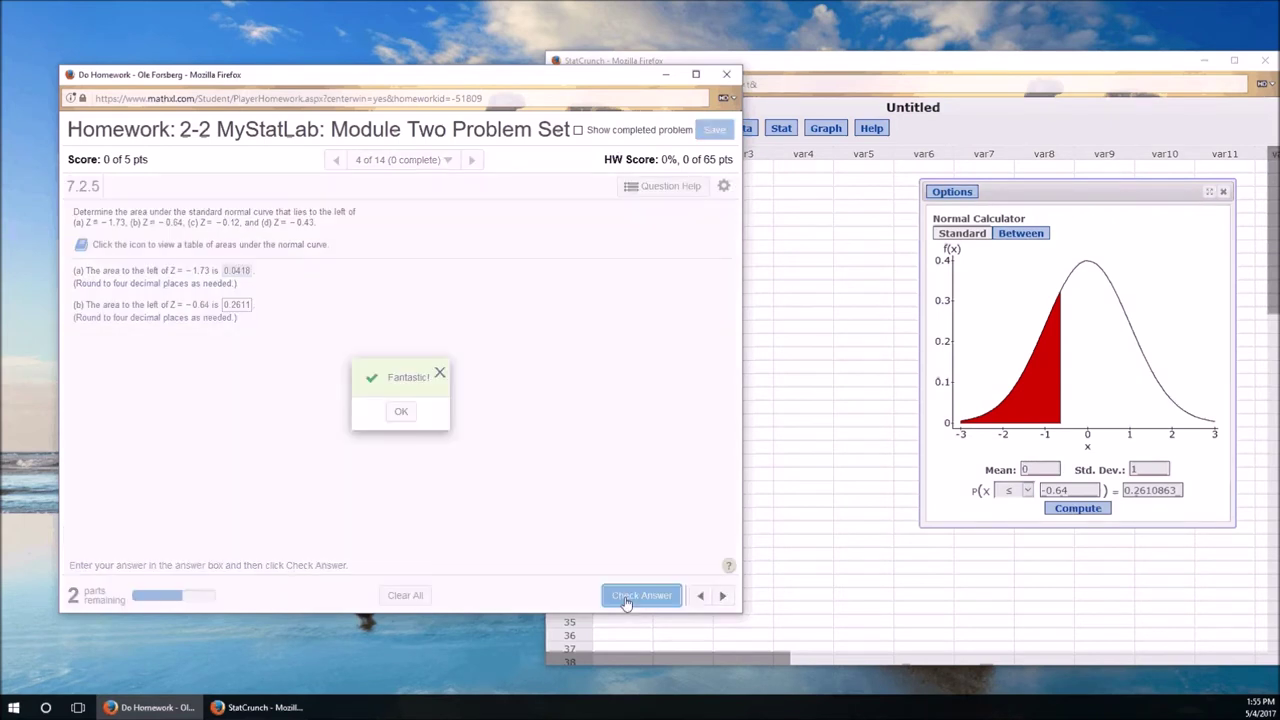
click(400, 411)
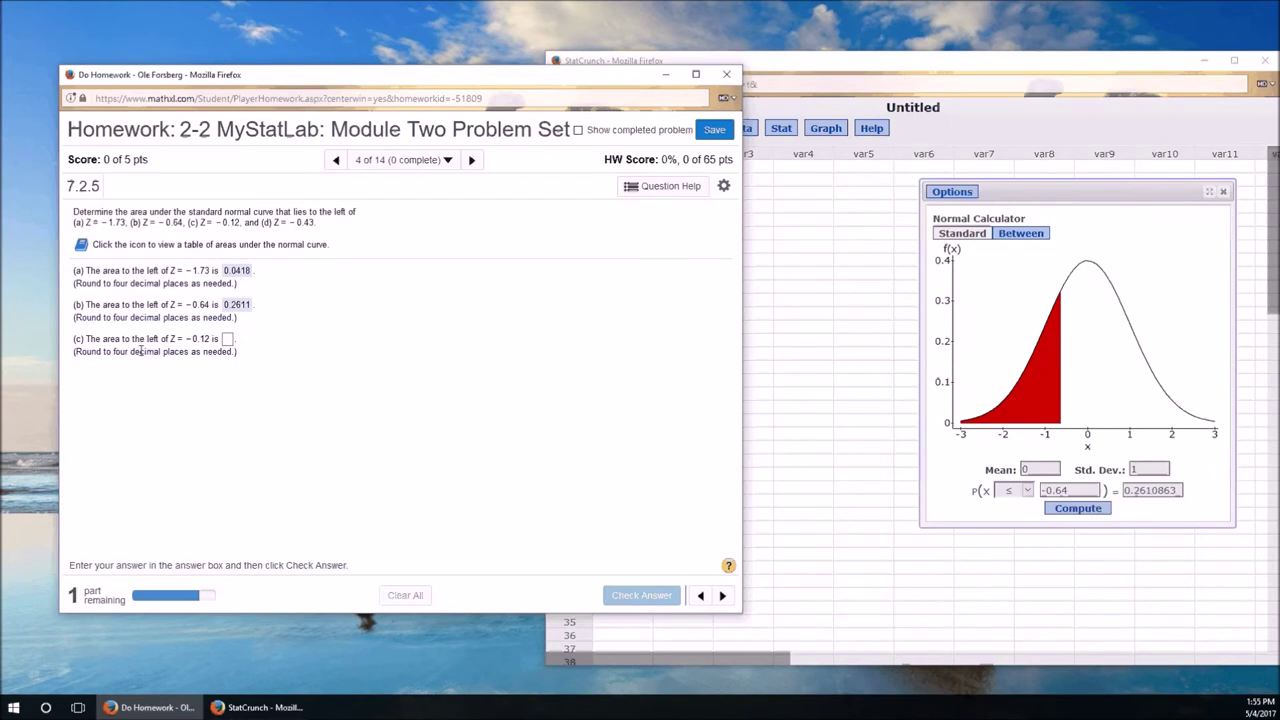
Step: Recompute the calculator with X = -0.12, giving P(X ≤ -0.12) = 0.45224157
triple_click(1068, 490)
text(-0.12)
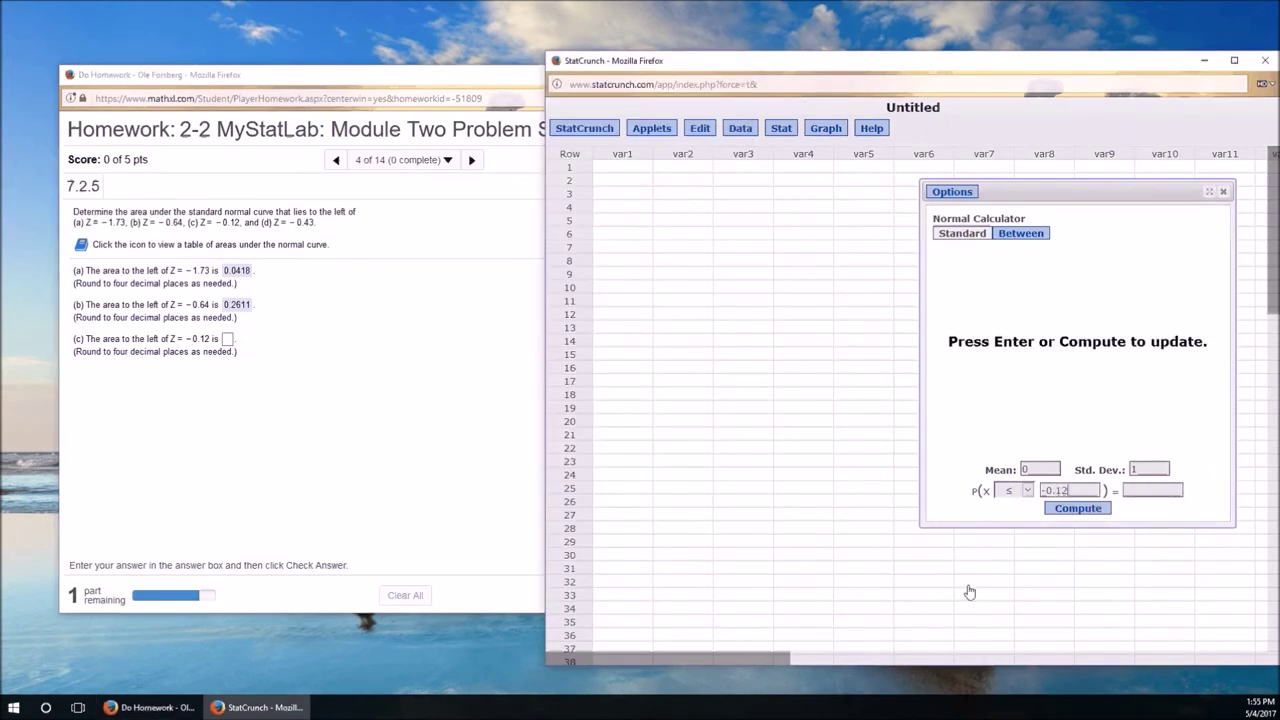
key(Return)
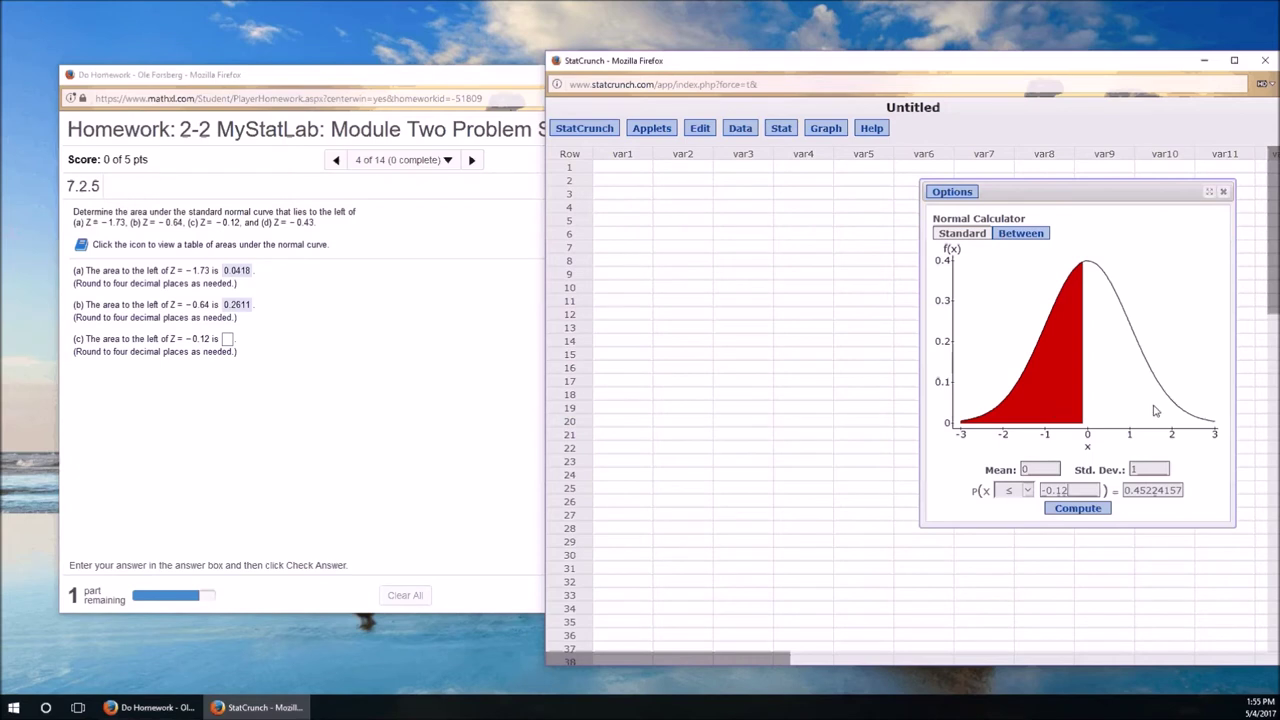
Step: Enter 0.4522 as the part (c) answer and confirm it is correct
click(231, 347)
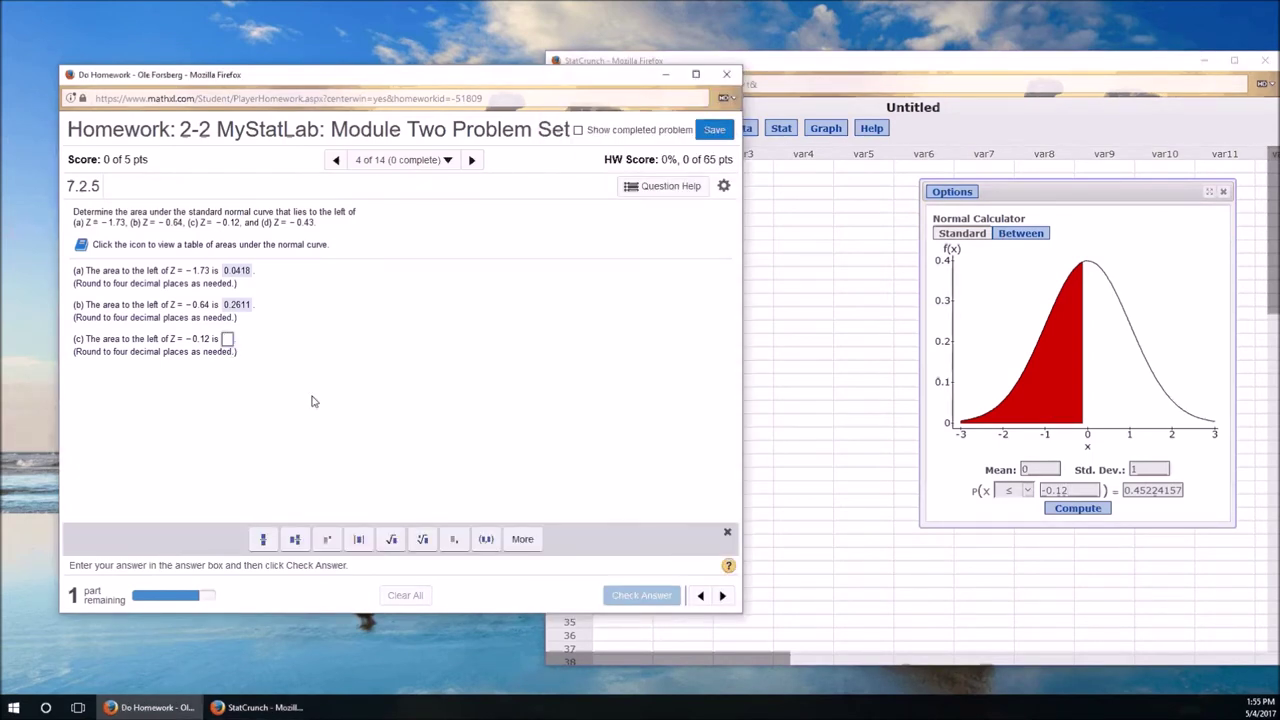
text(0.4522)
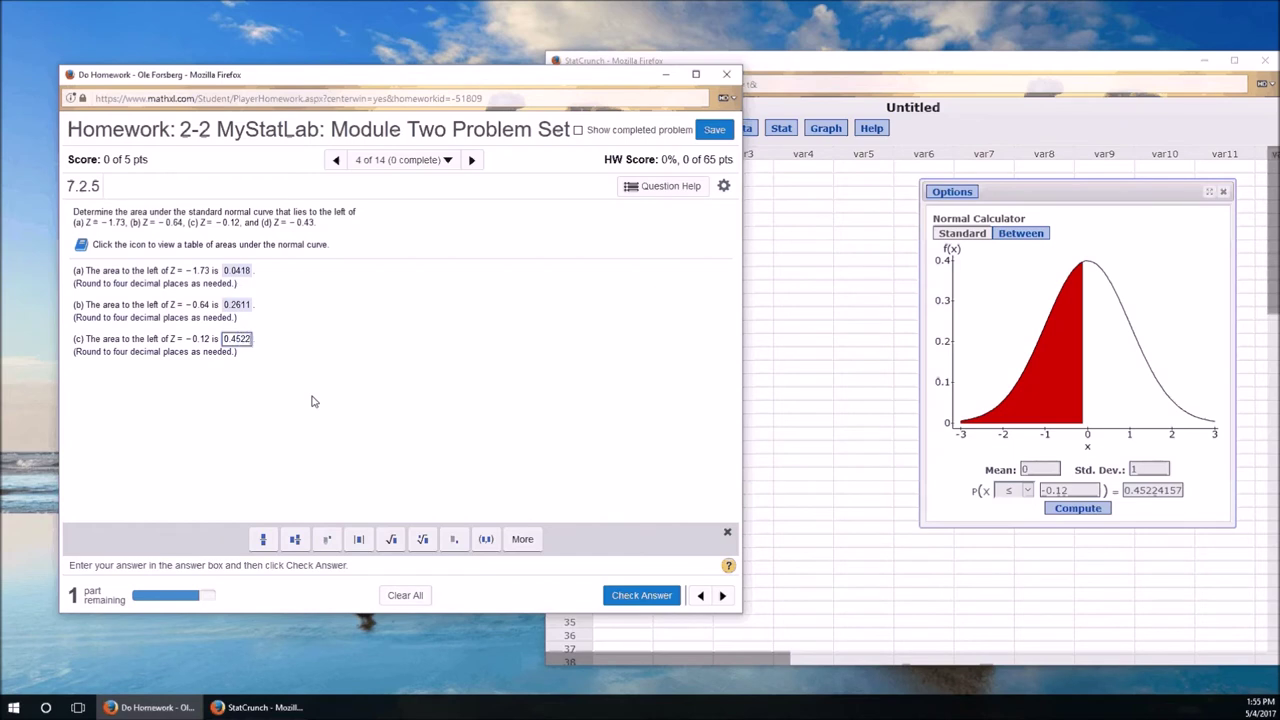
click(636, 596)
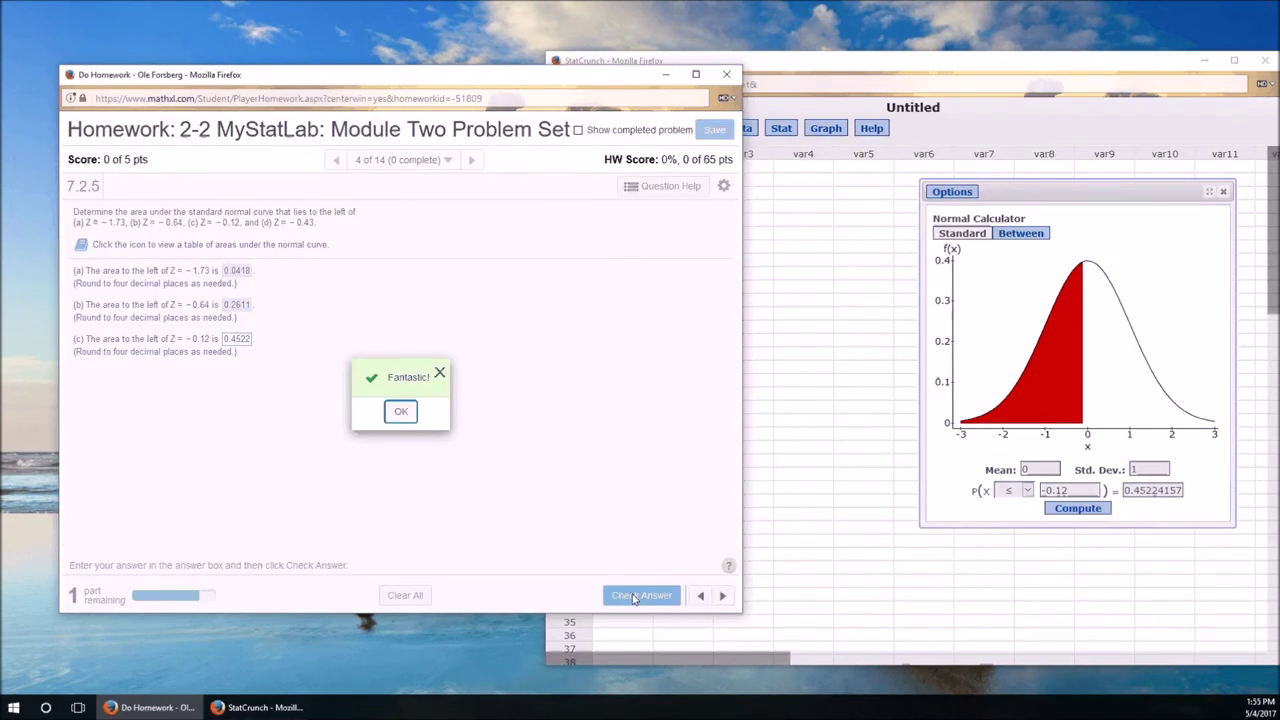
click(399, 411)
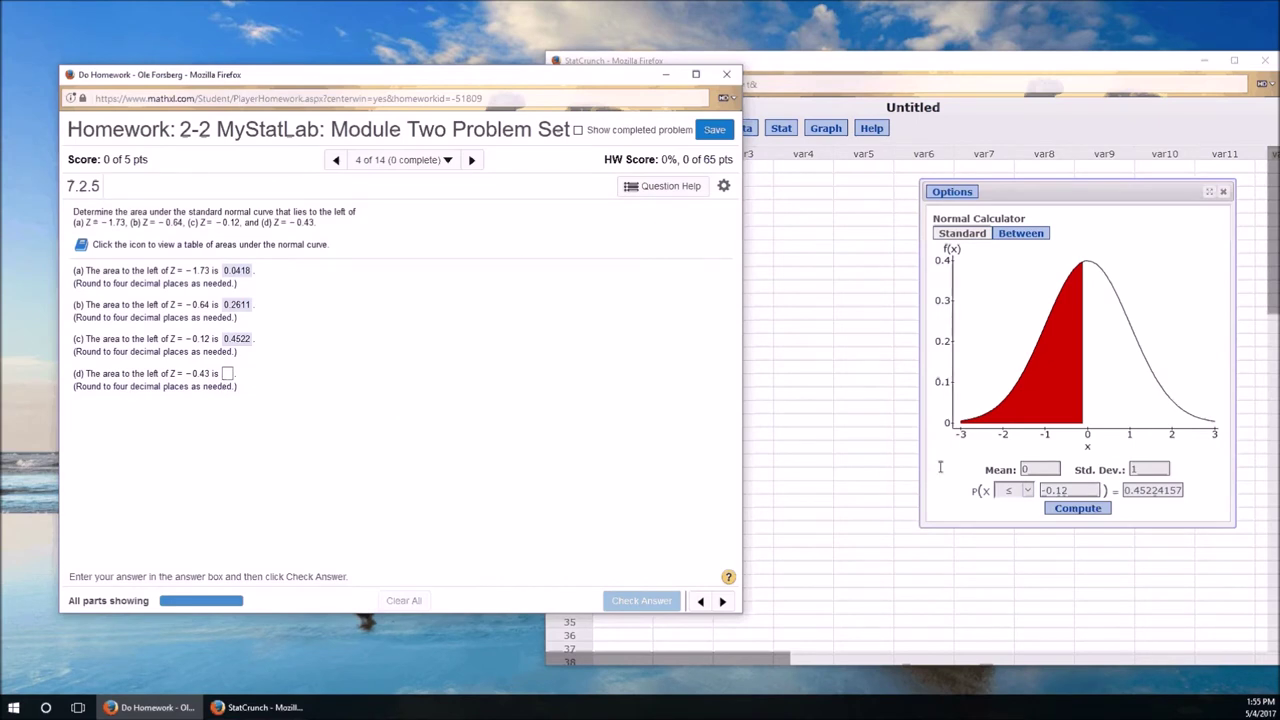
double_click(1095, 489)
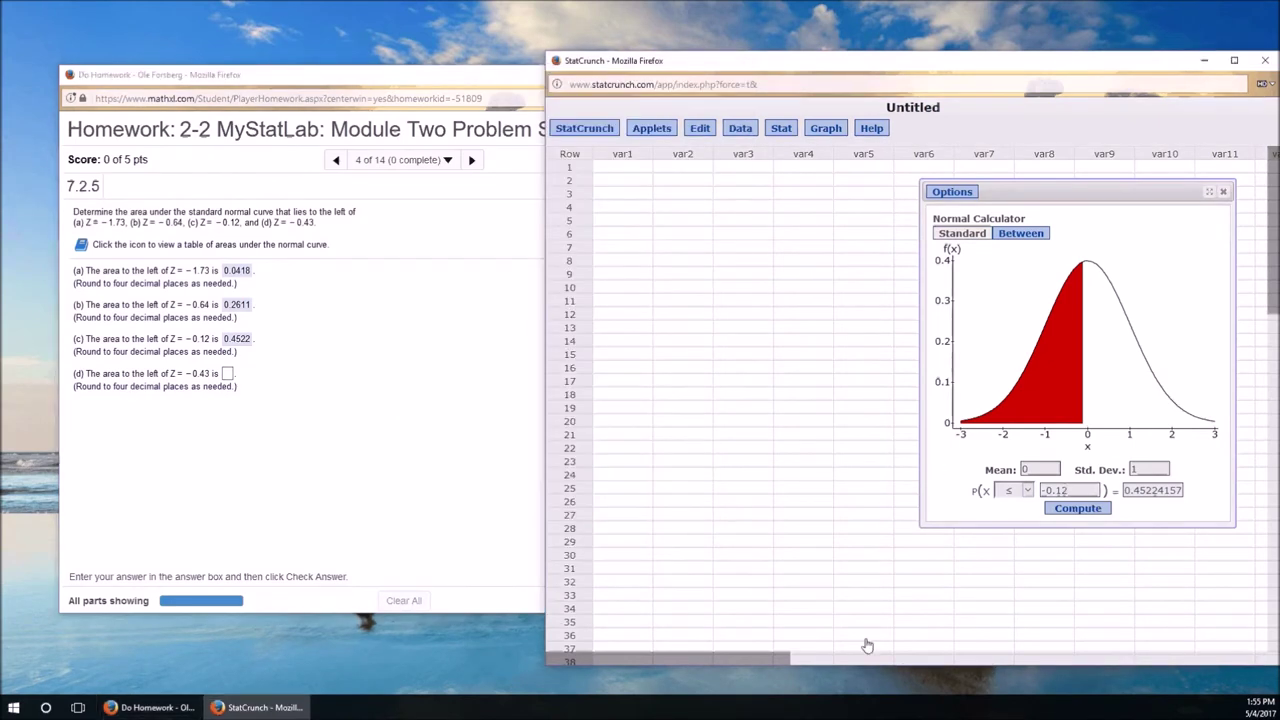
Step: Recompute the calculator with X = -0.43, giving P(X ≤ -0.43) = 0.33359782
text(-0.43)
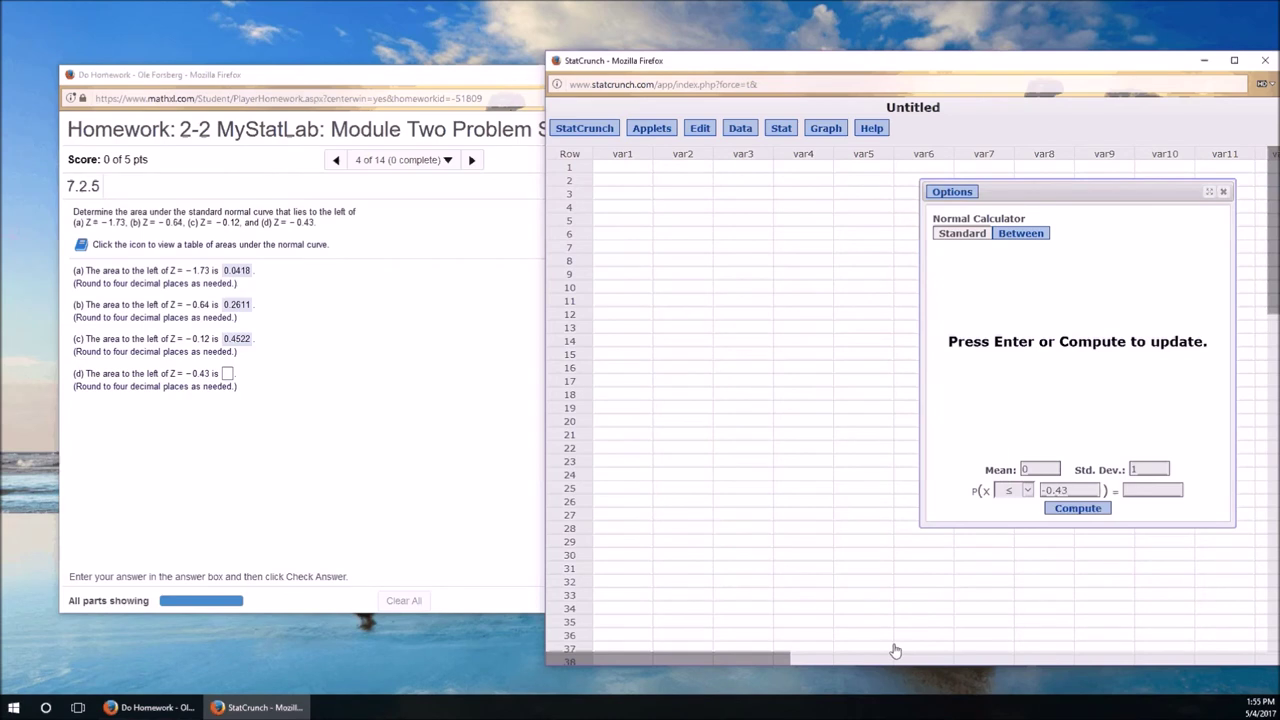
click(1079, 511)
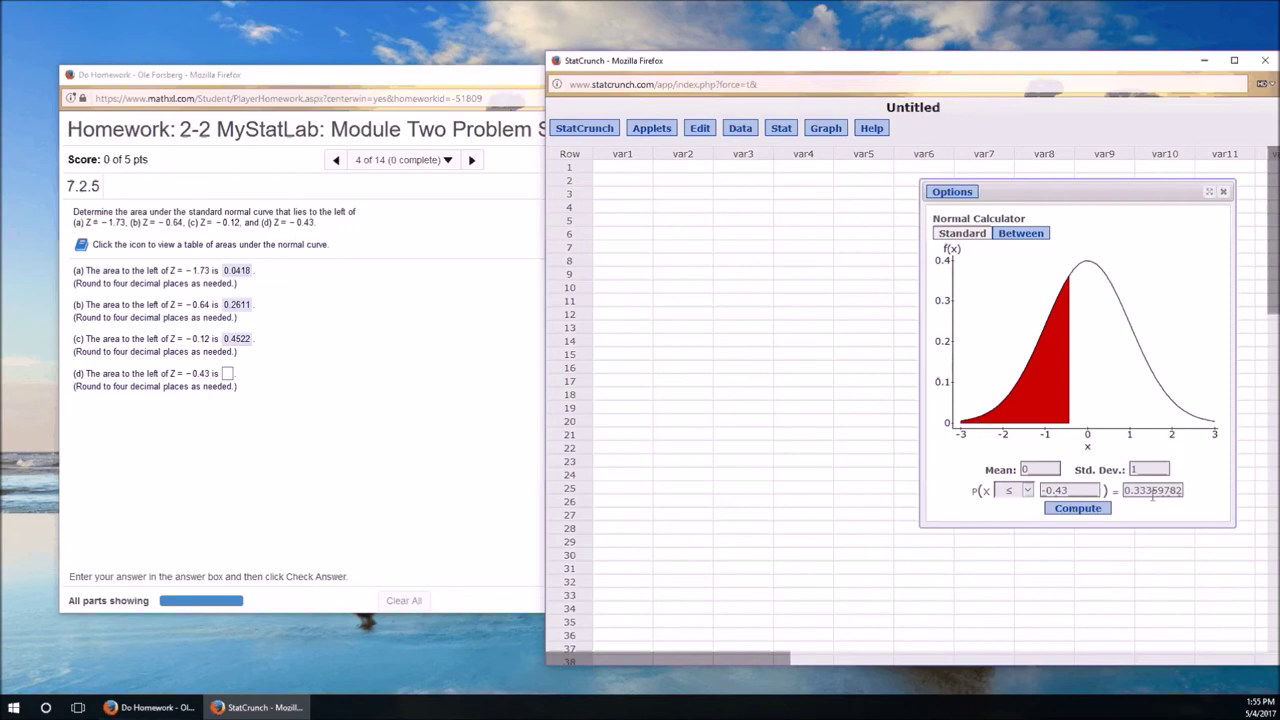
click(226, 374)
Step: Submit 0.3336 for part (d), completing question 7.2.5 with 5 of 5 points
text(0.)
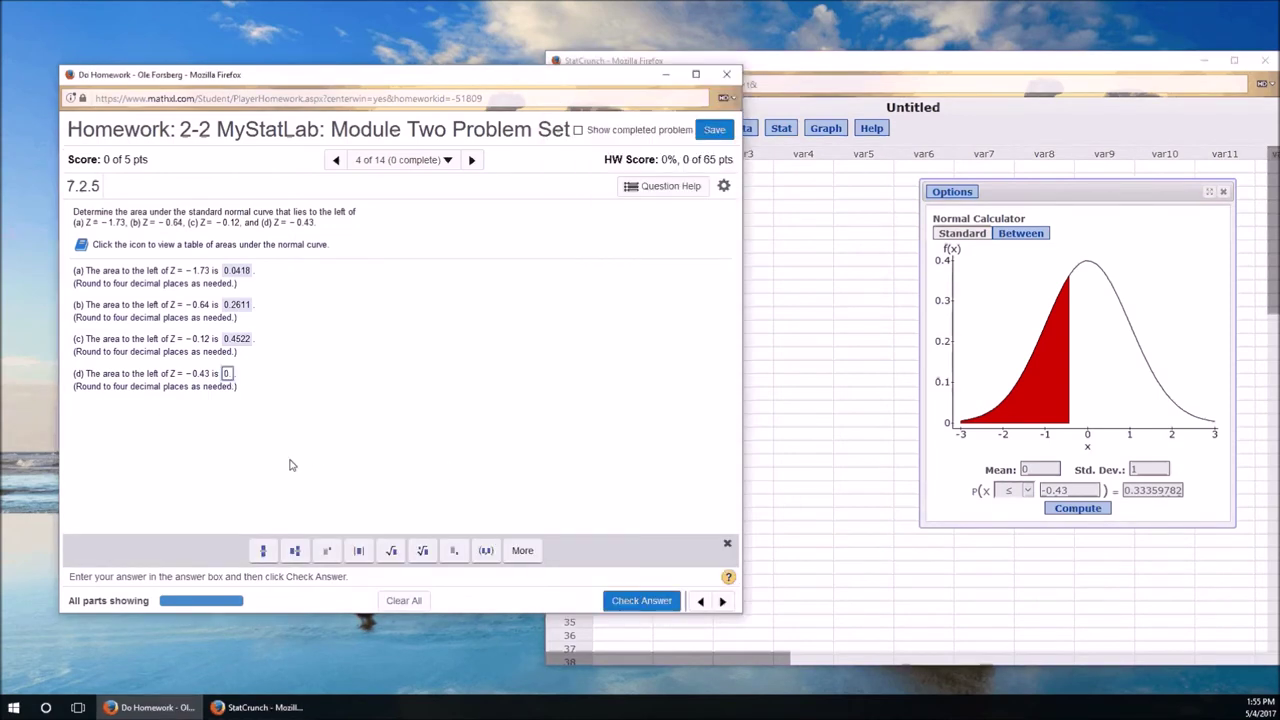
text(3336)
click(641, 600)
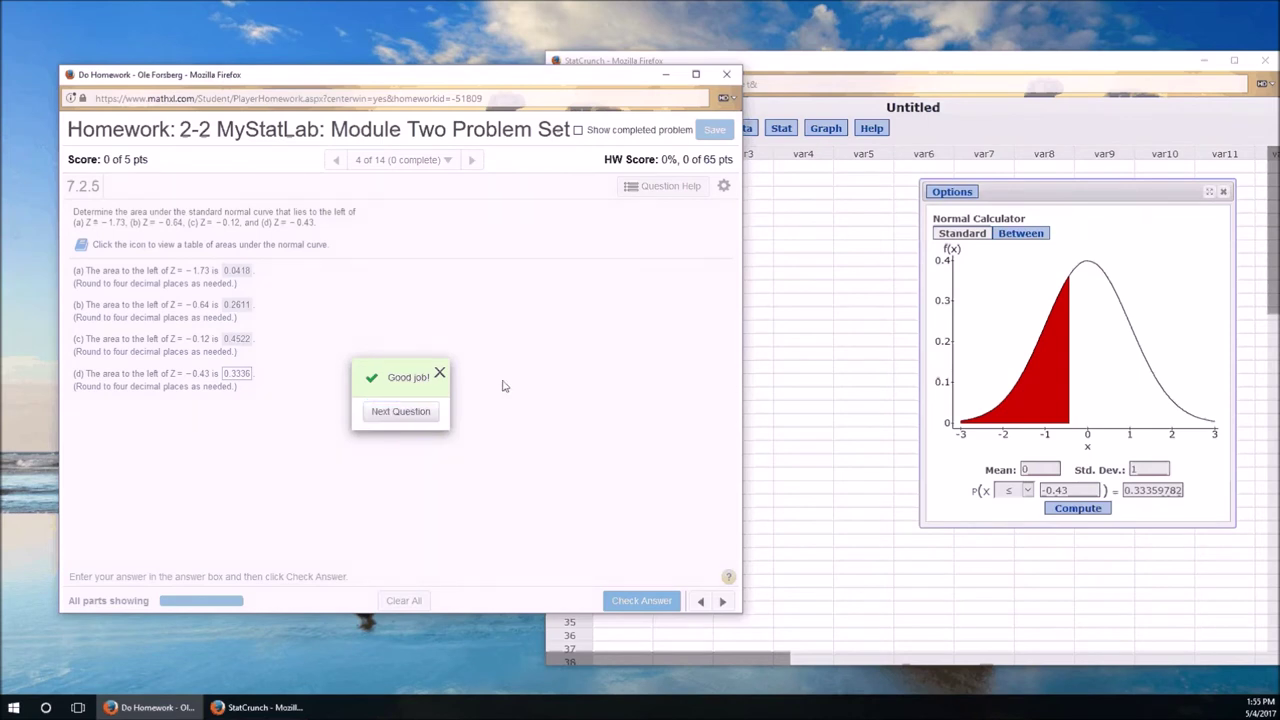
click(439, 376)
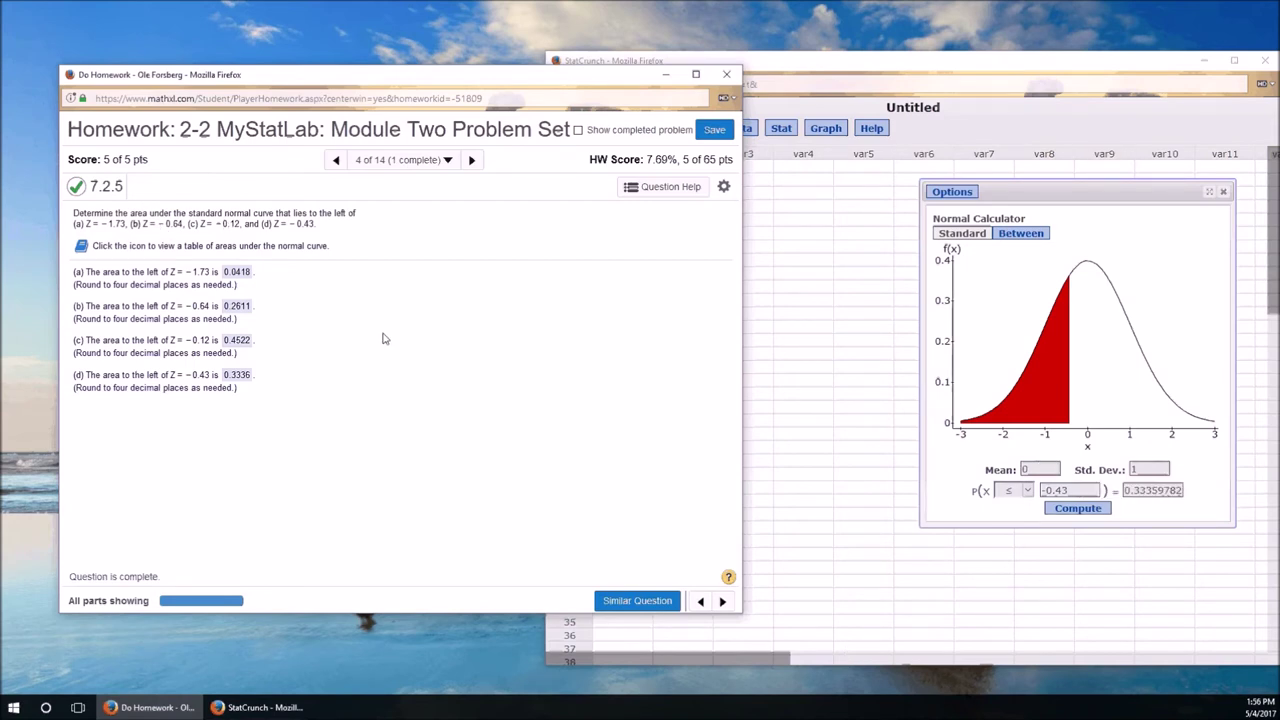
click(1028, 494)
Step: Check the right-tail area 0.66640218, revert to the ≤ direction, then close the calculator
click(1028, 492)
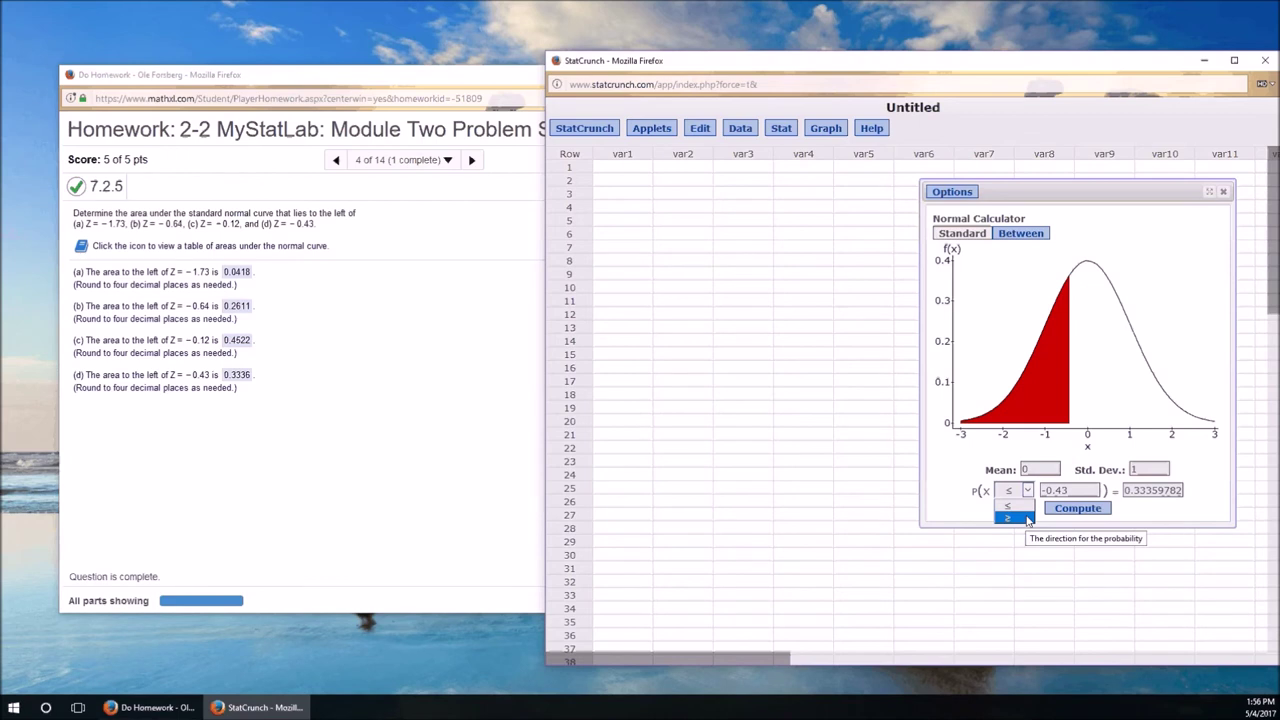
click(1027, 518)
click(1027, 491)
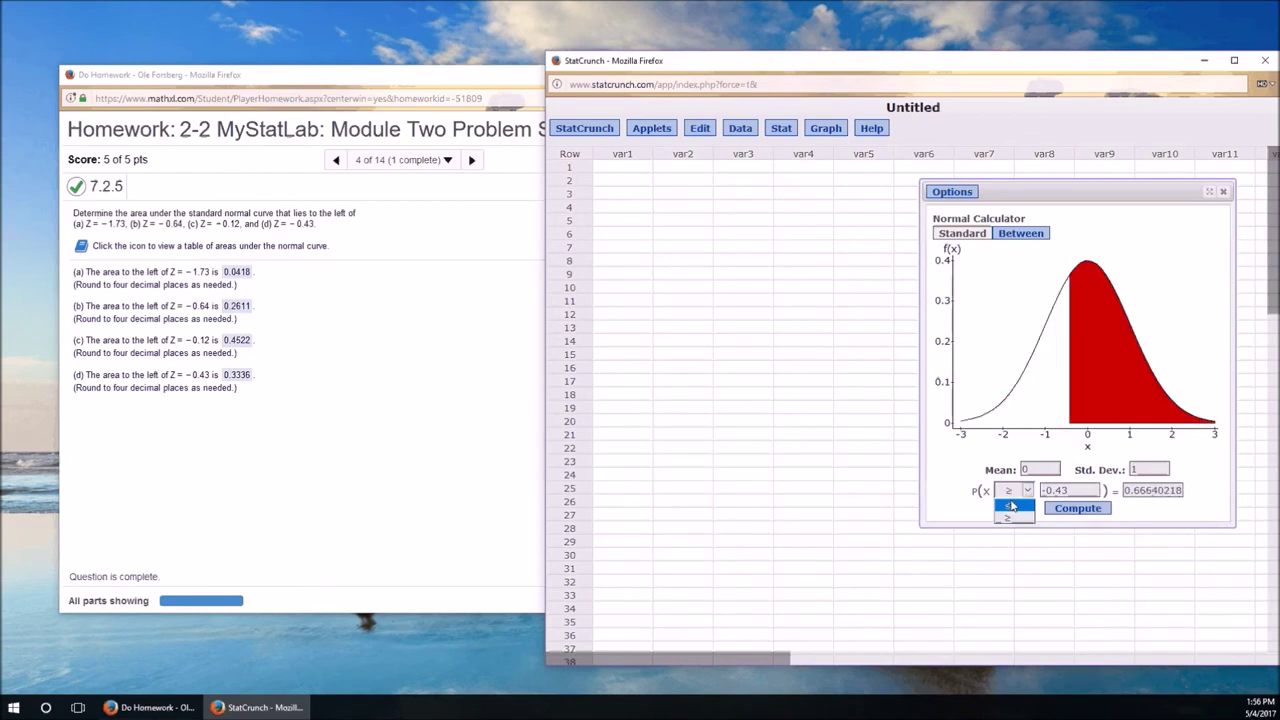
key(Escape)
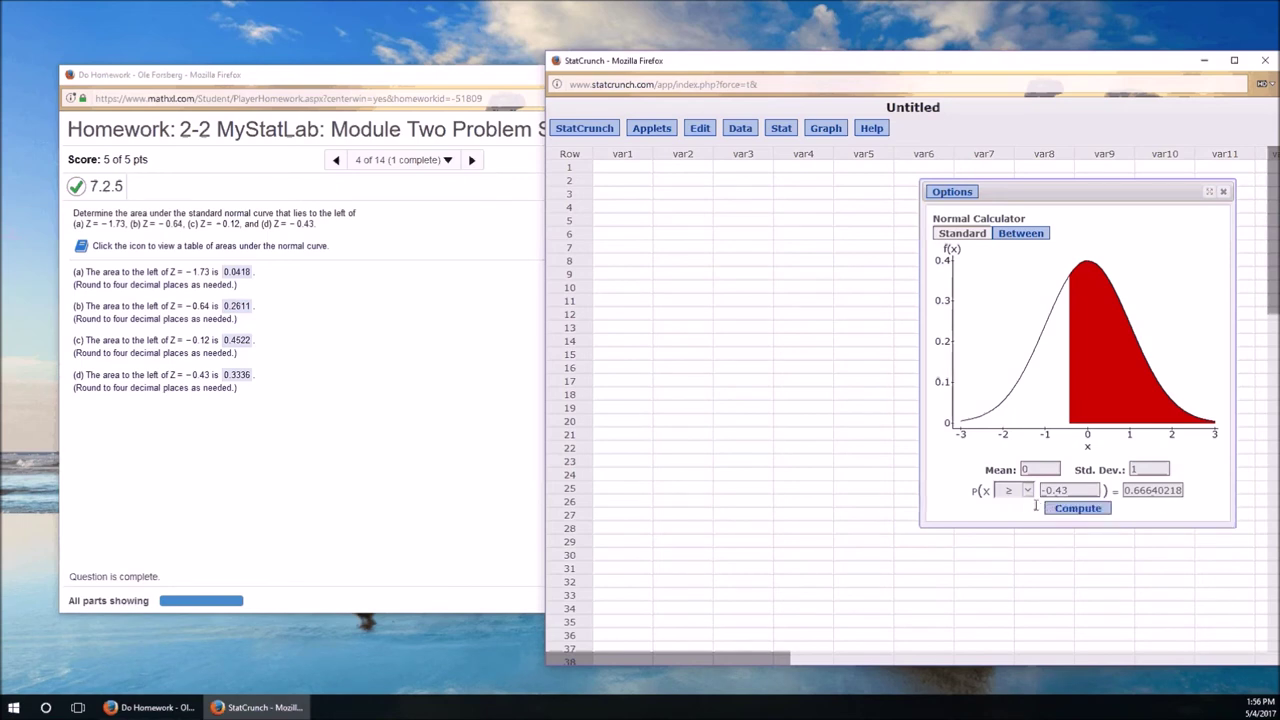
click(1027, 491)
click(1008, 505)
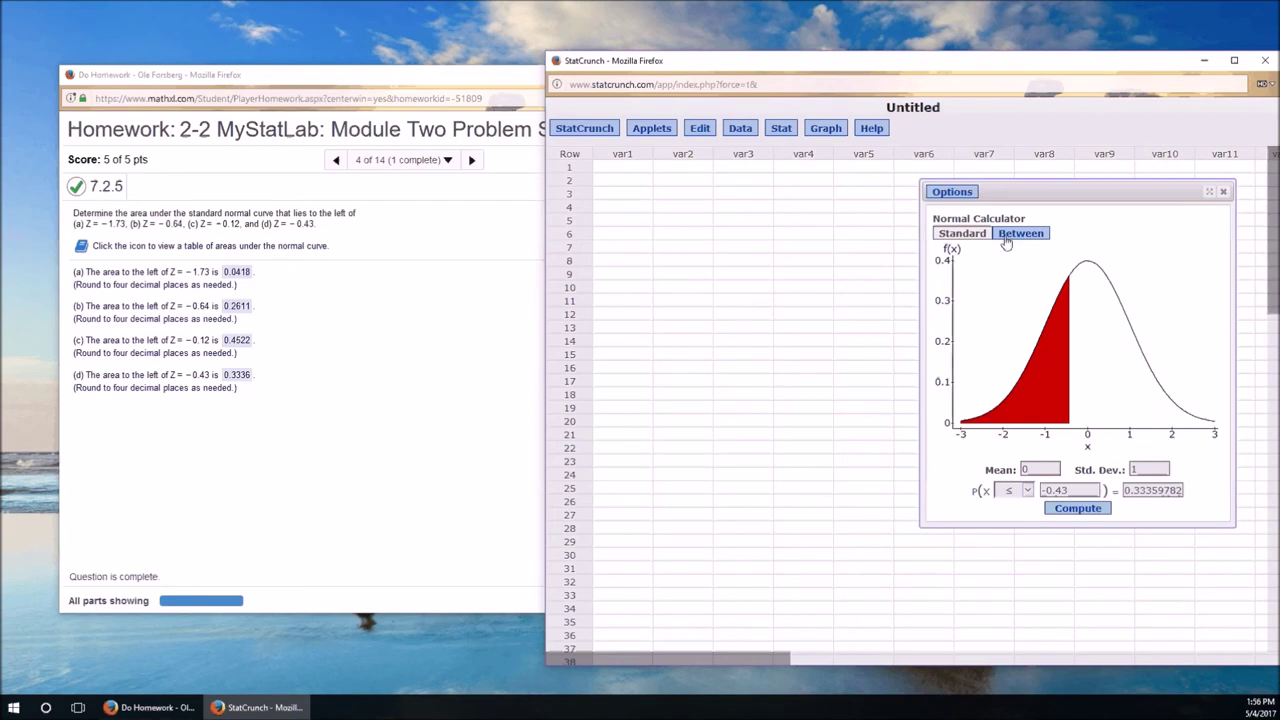
click(1223, 191)
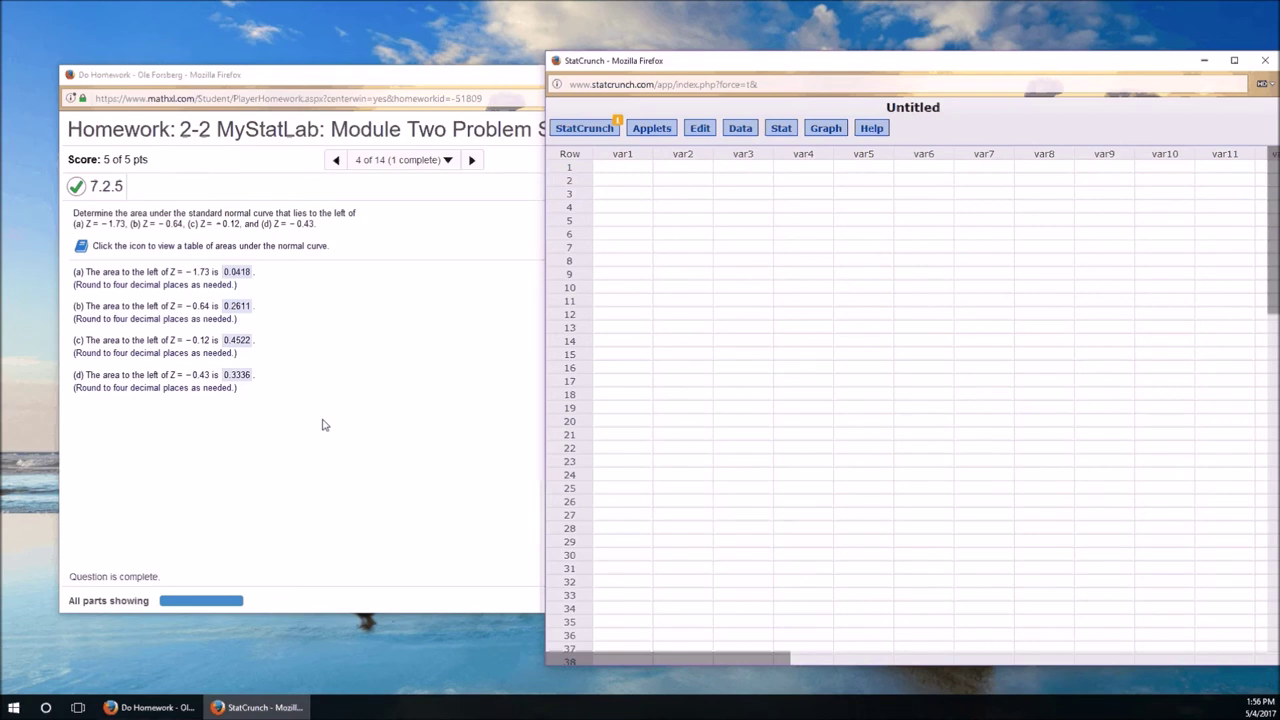
Step: Go to homework question 11 (8.1.19, pregnancy lengths, mean 160, SD 11) in MyStatLab
click(452, 164)
click(450, 162)
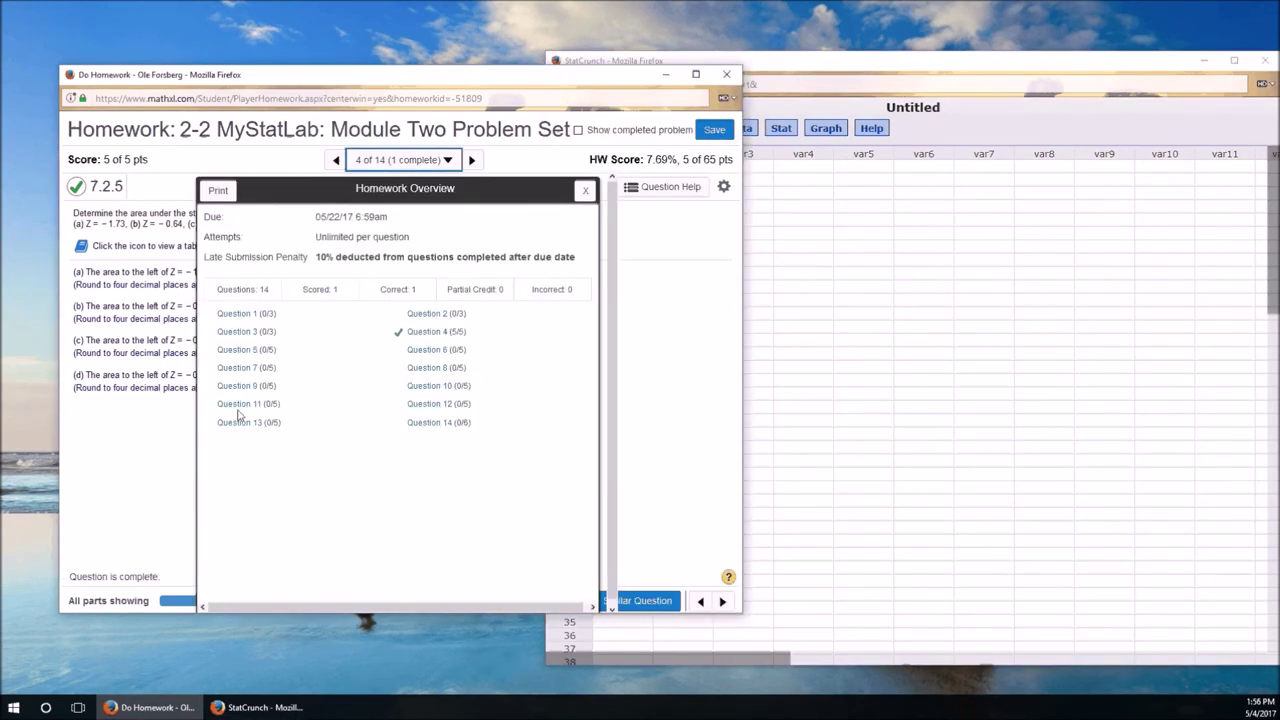
click(240, 406)
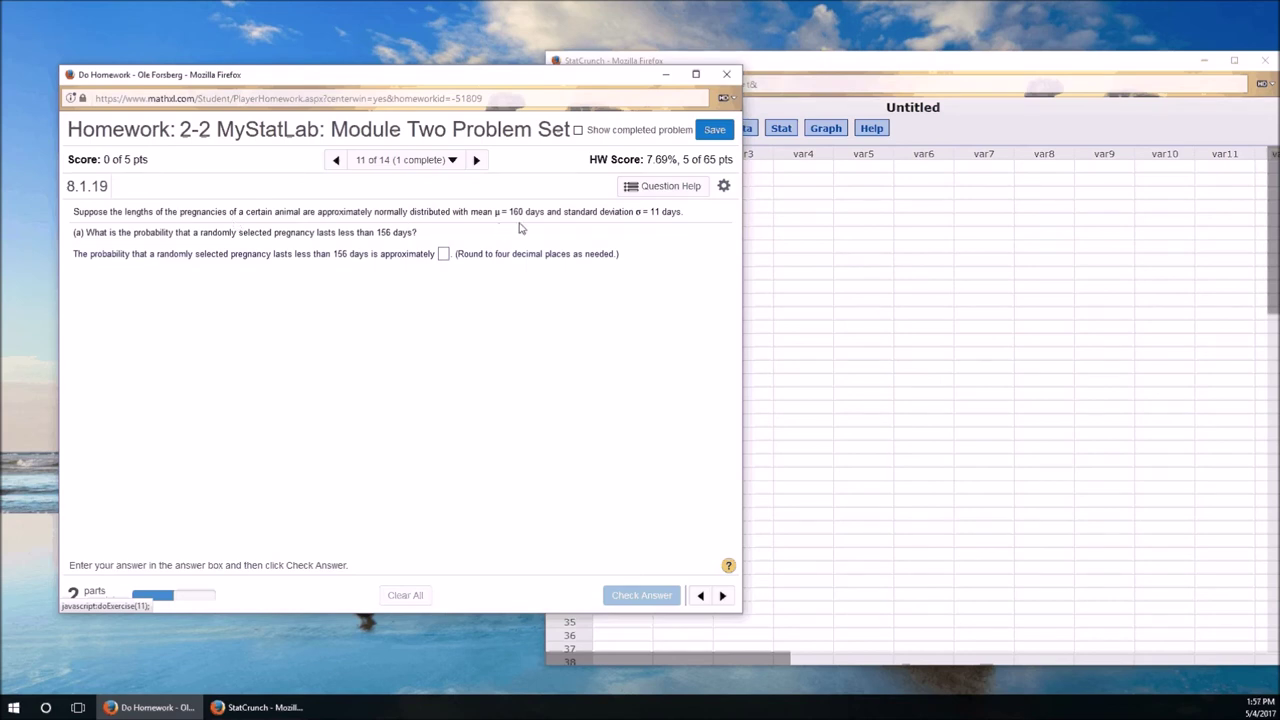
Step: Open StatCrunch's Normal calculator via Stat > Calculators > Normal
click(1071, 87)
click(781, 128)
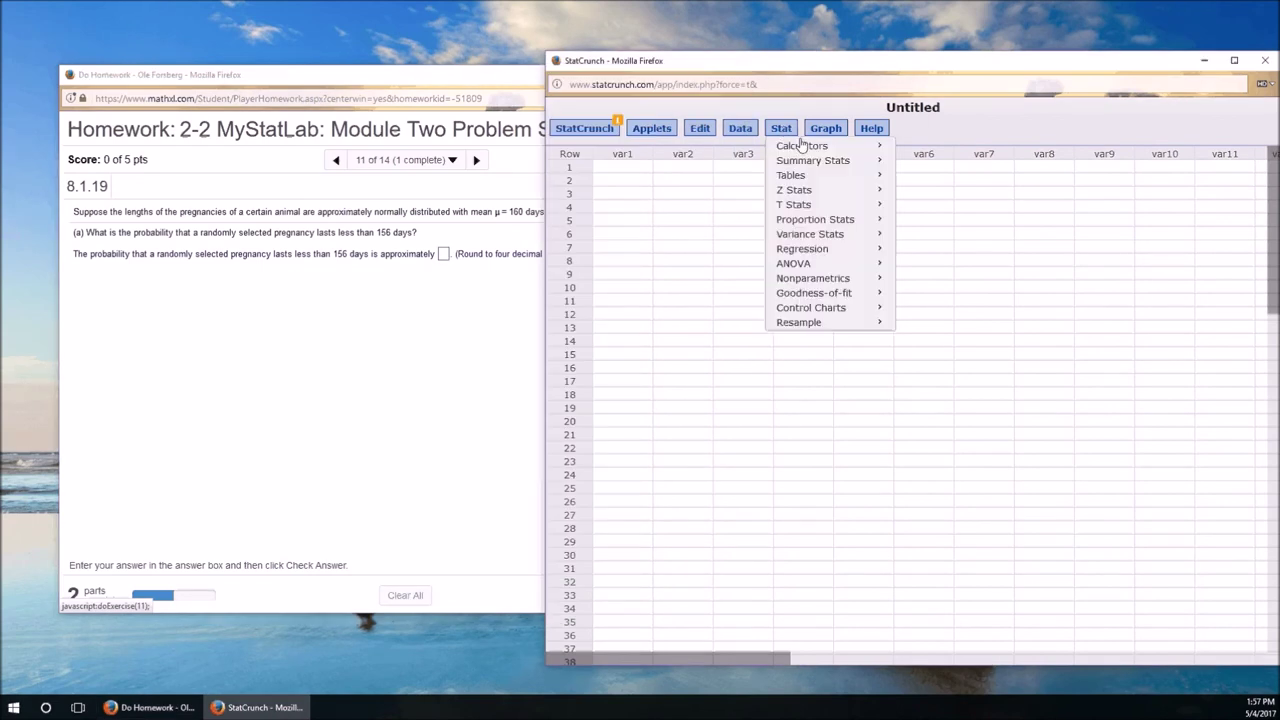
mouse_move(801, 145)
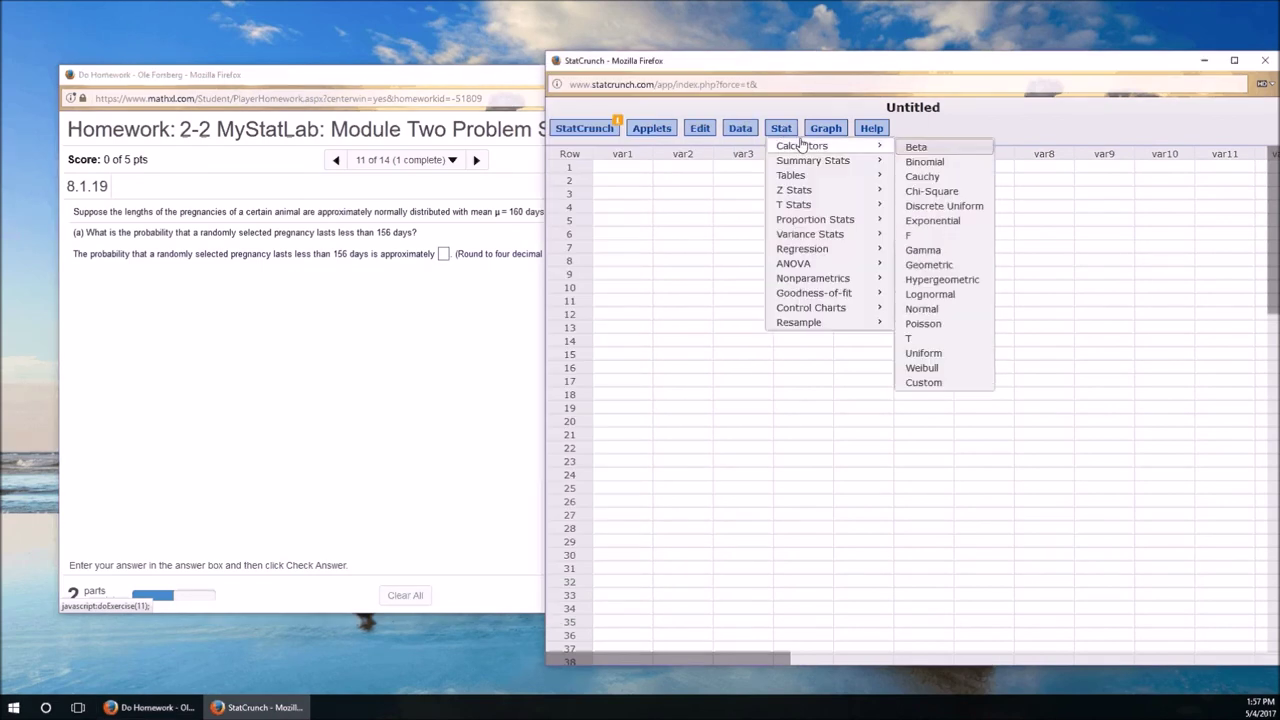
click(963, 309)
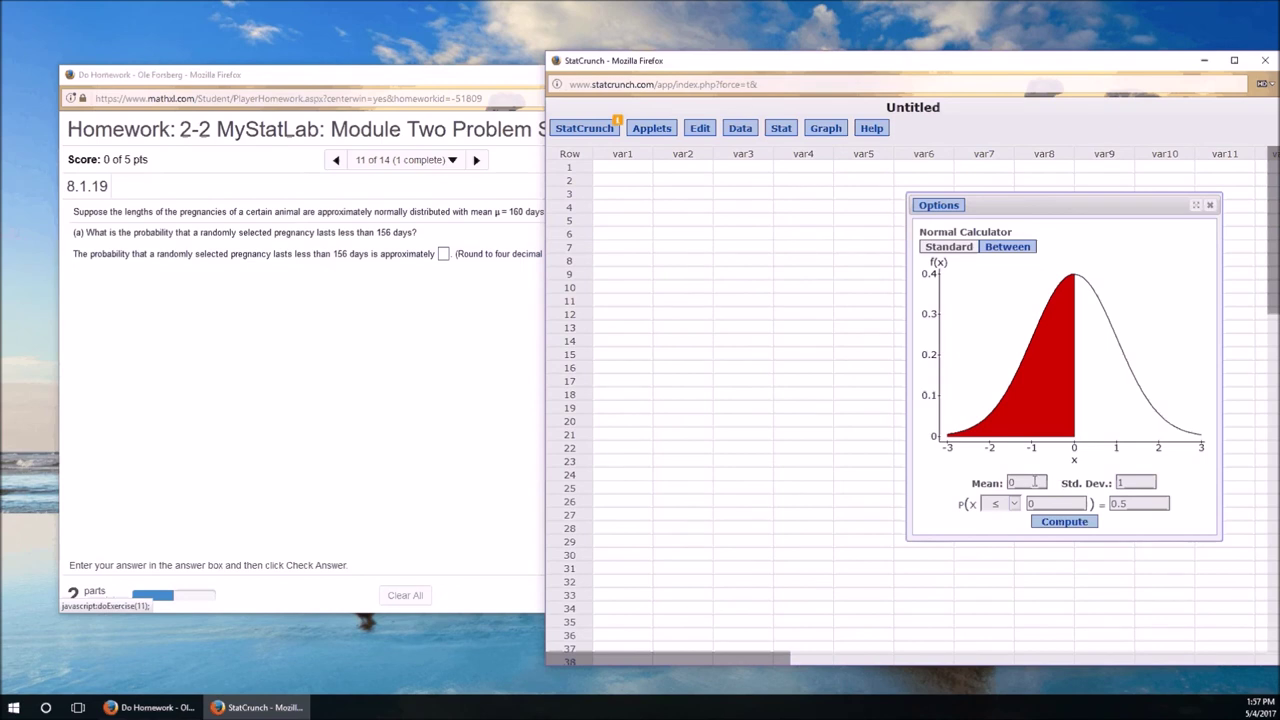
Step: Set the normal distribution to mean 160 and standard deviation 11
double_click(1030, 483)
text(160)
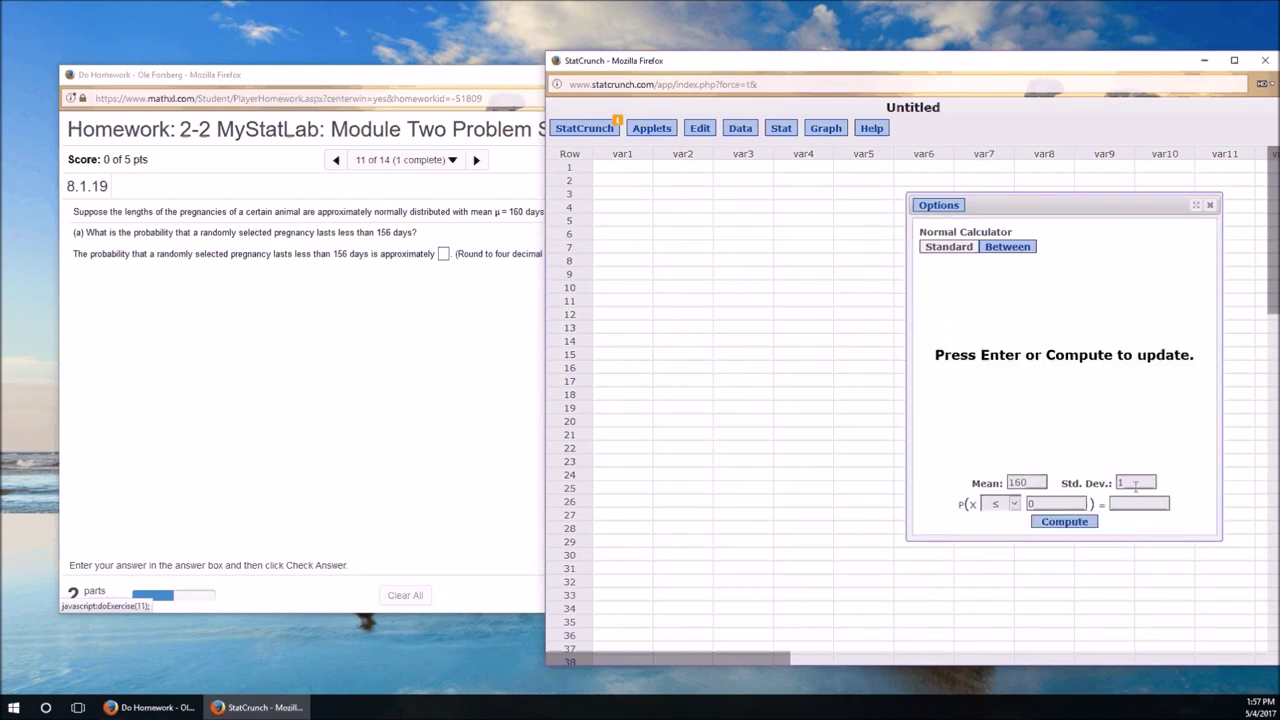
double_click(1121, 483)
text(11)
Step: Compute P(X ≤ 156) = 0.35806478, then return to the homework question
click(1010, 504)
click(1000, 519)
key(Tab)
text(156)
click(1038, 525)
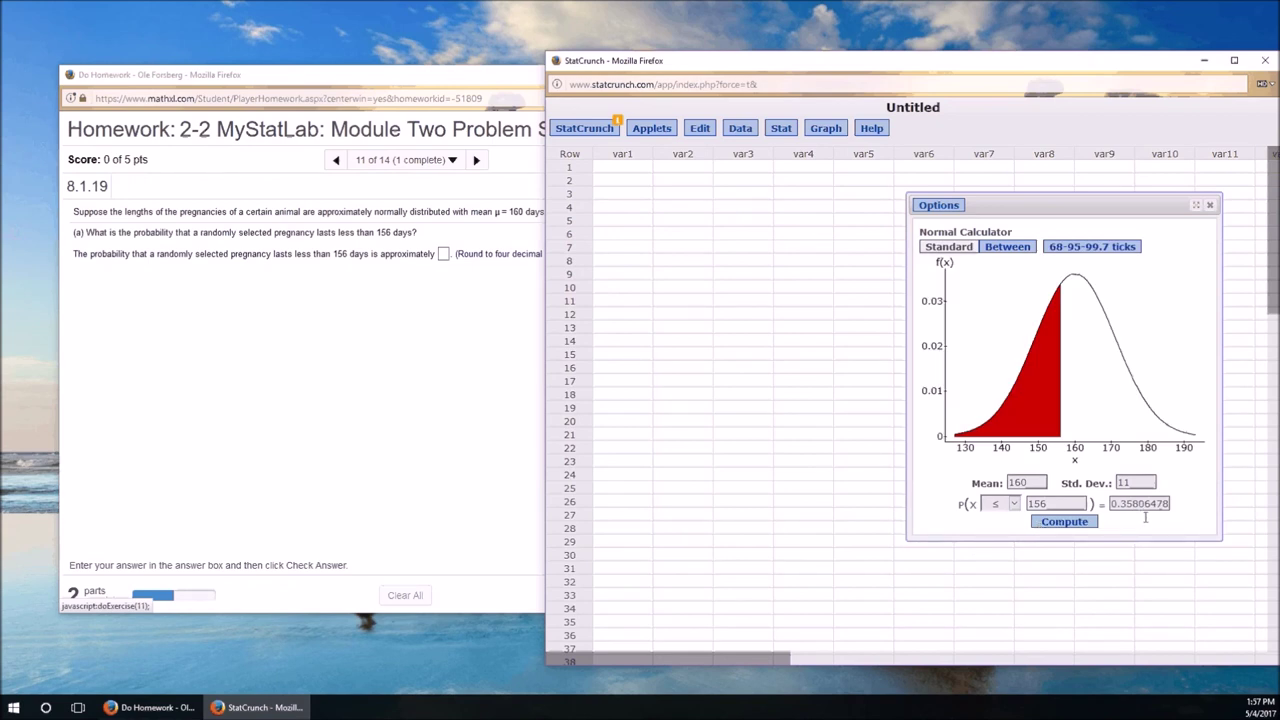
click(446, 283)
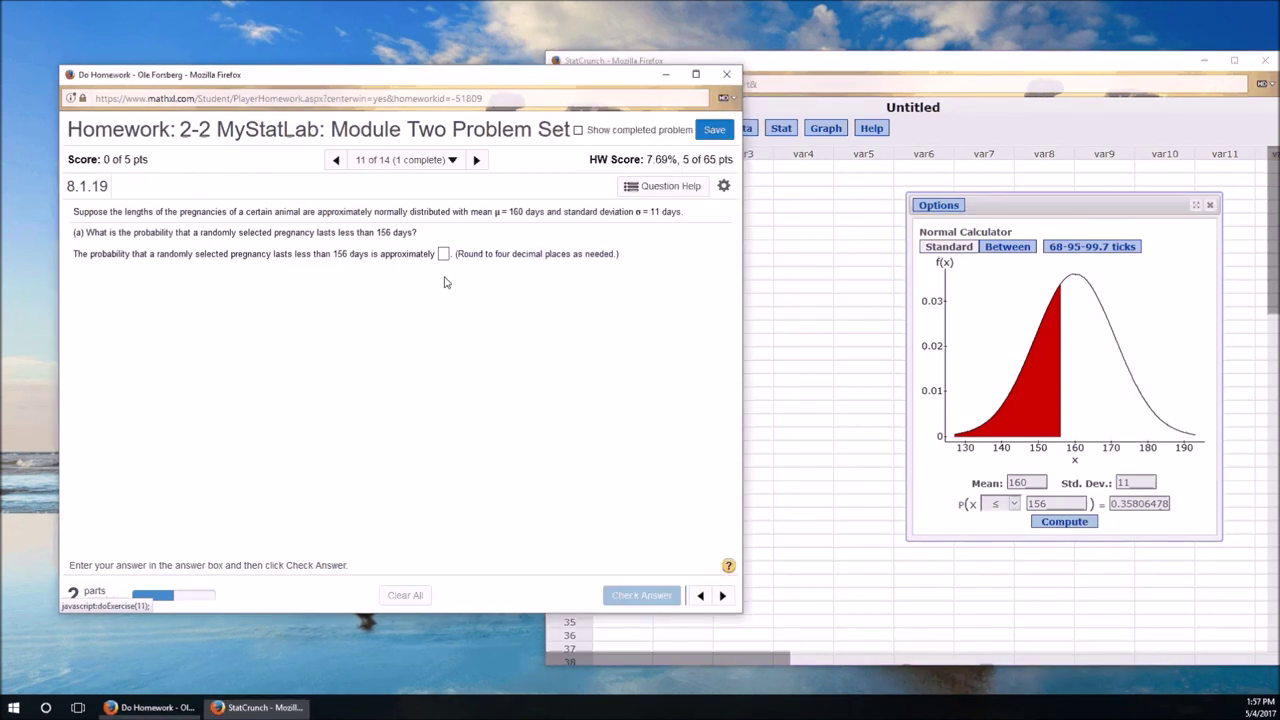